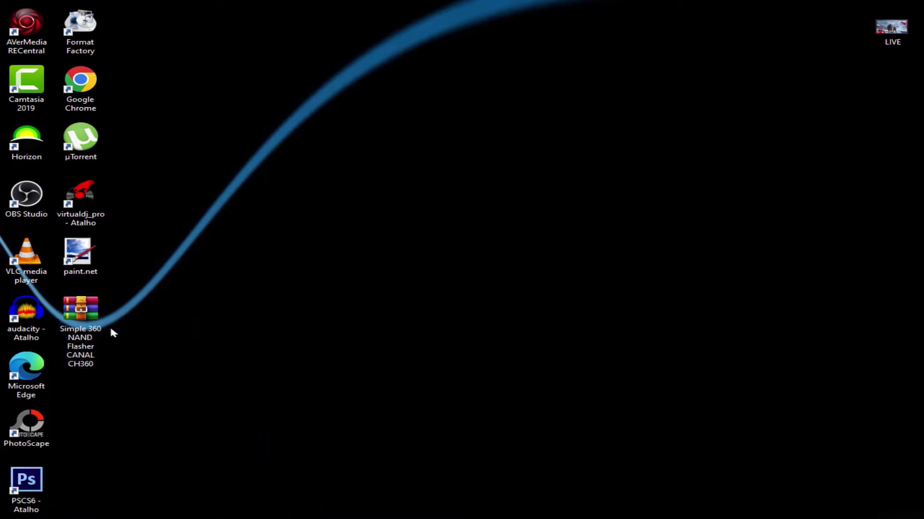
- Extract the Simple 360 NAND Flasher CANAL CH360 archive into its own folder on the desktop
drag(97, 327, 400, 267)
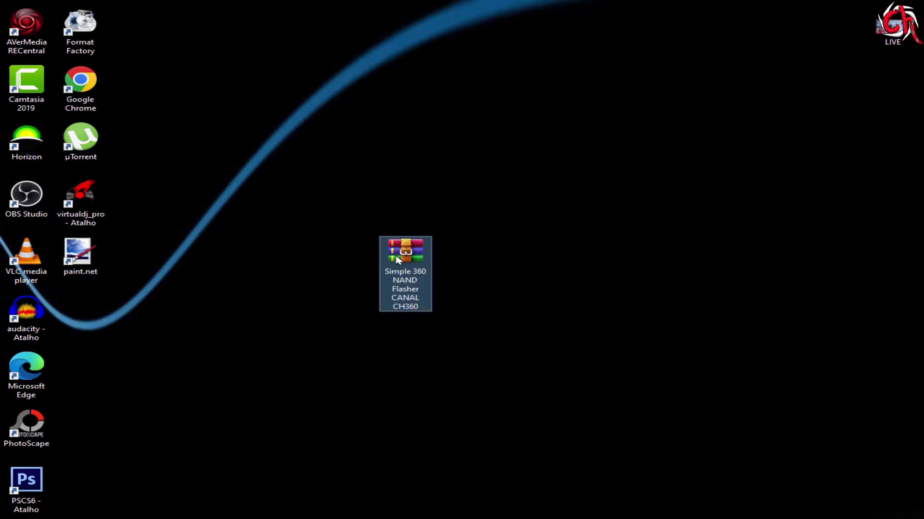
right_click(398, 260)
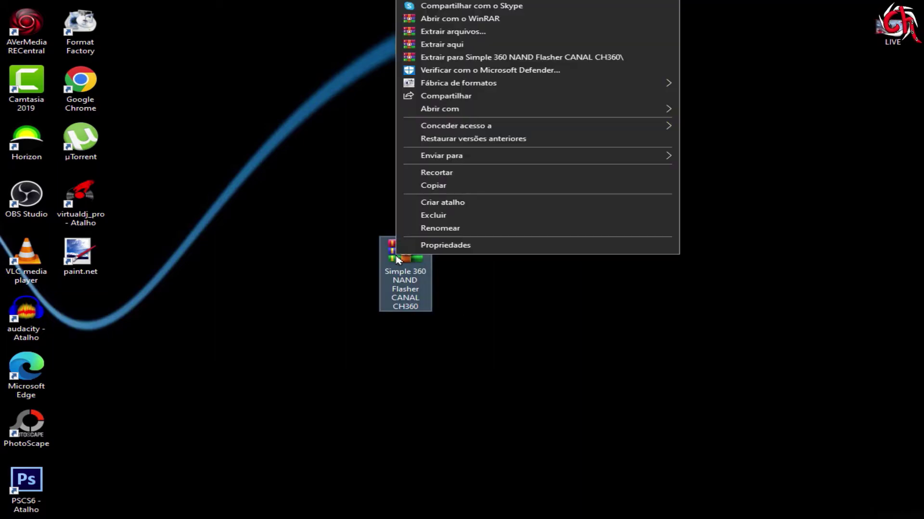
click(500, 58)
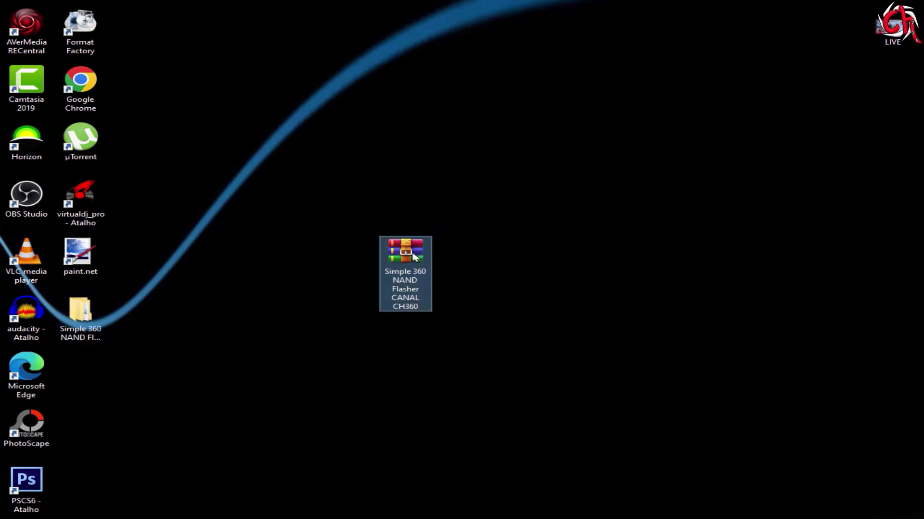
- Open the extracted Simple 360 NAND Flasher CANAL CH360 folder and check the contents of its subfolder
drag(417, 255, 87, 381)
drag(78, 311, 454, 252)
double_click(457, 255)
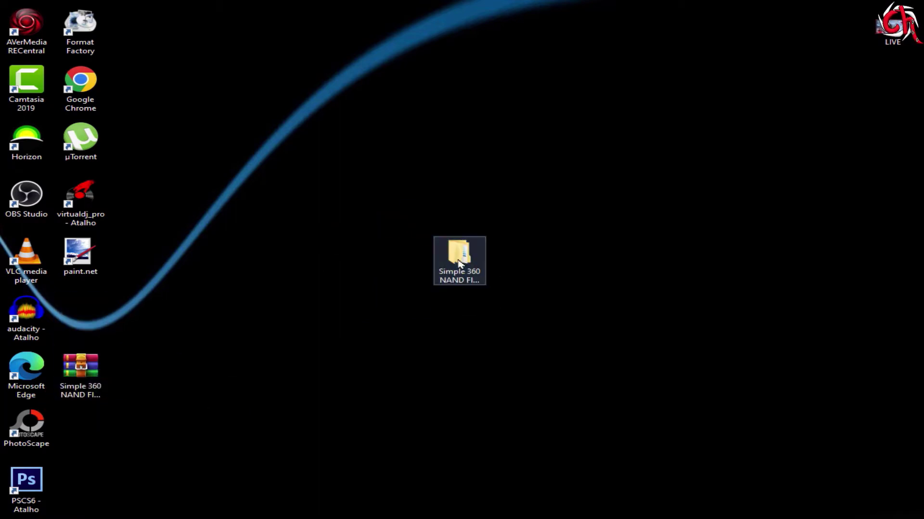
drag(618, 9, 309, 38)
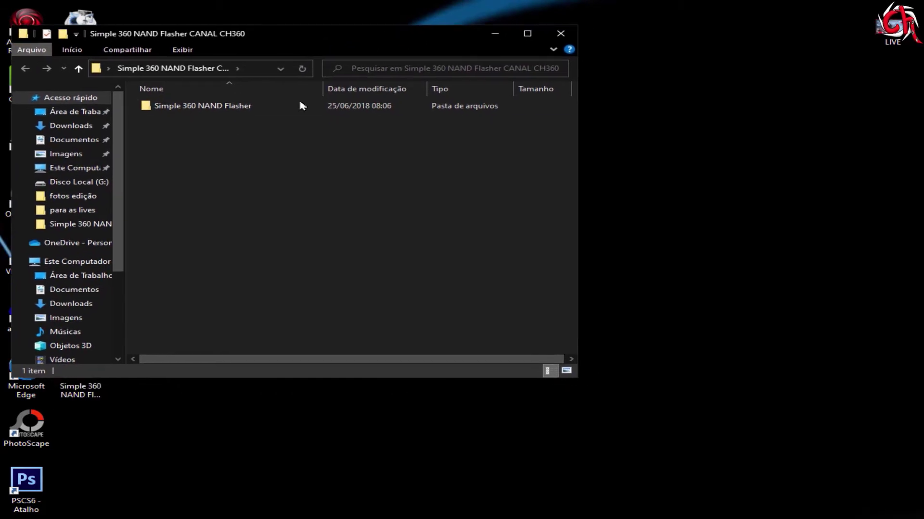
double_click(180, 108)
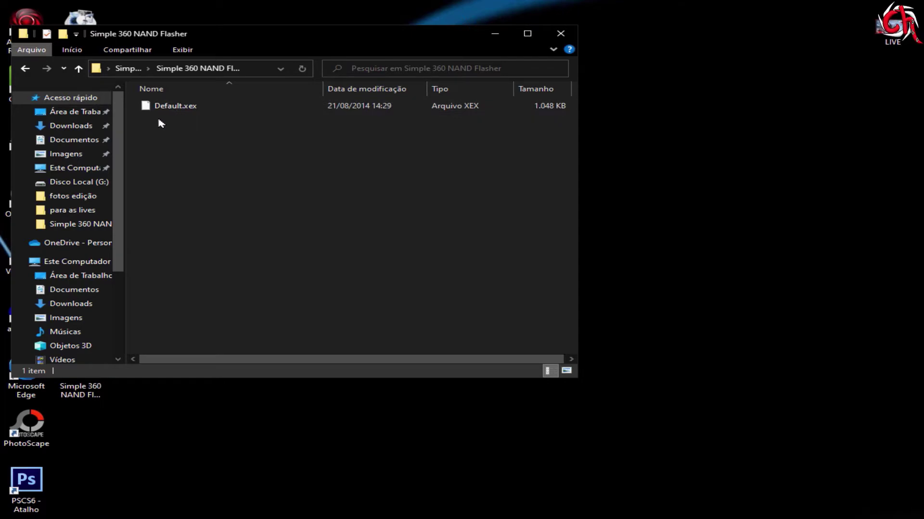
click(26, 70)
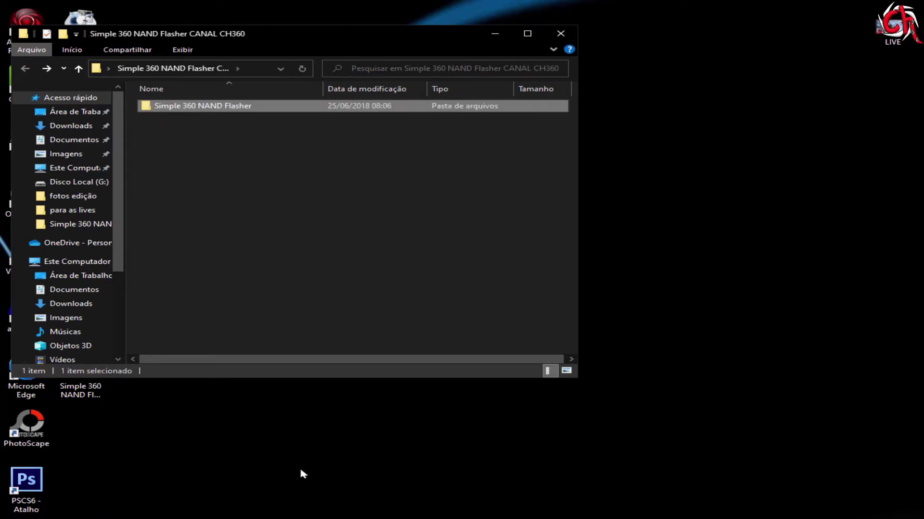
- Quick-format the USB drive (H:) with the FAT32 file system and close the format dialog
key(super+e)
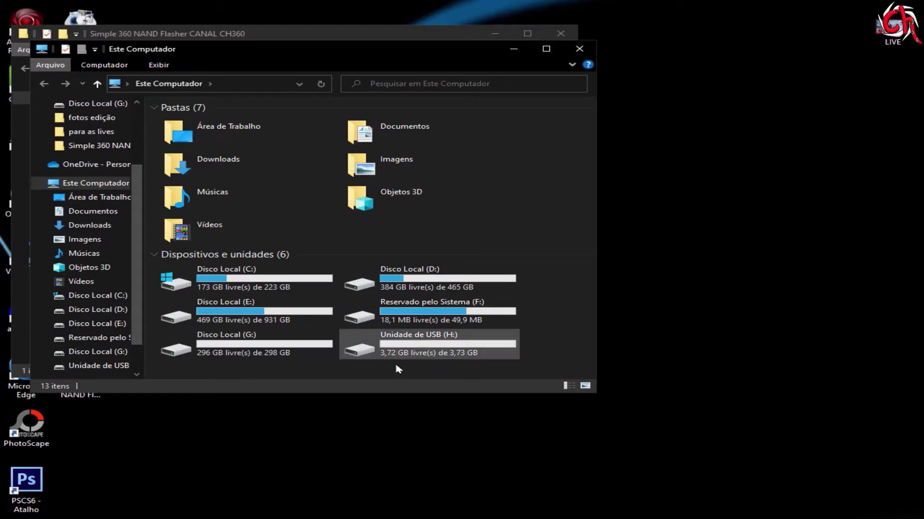
click(406, 351)
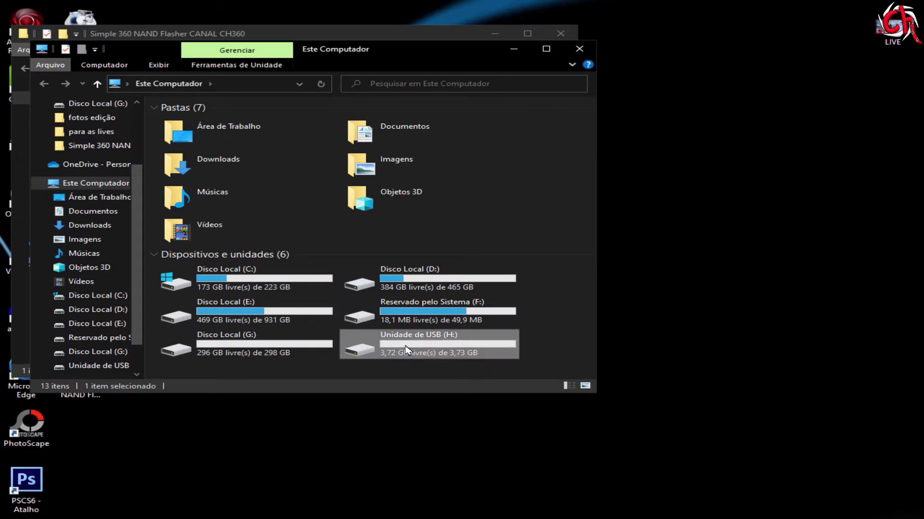
right_click(404, 352)
click(399, 355)
right_click(399, 356)
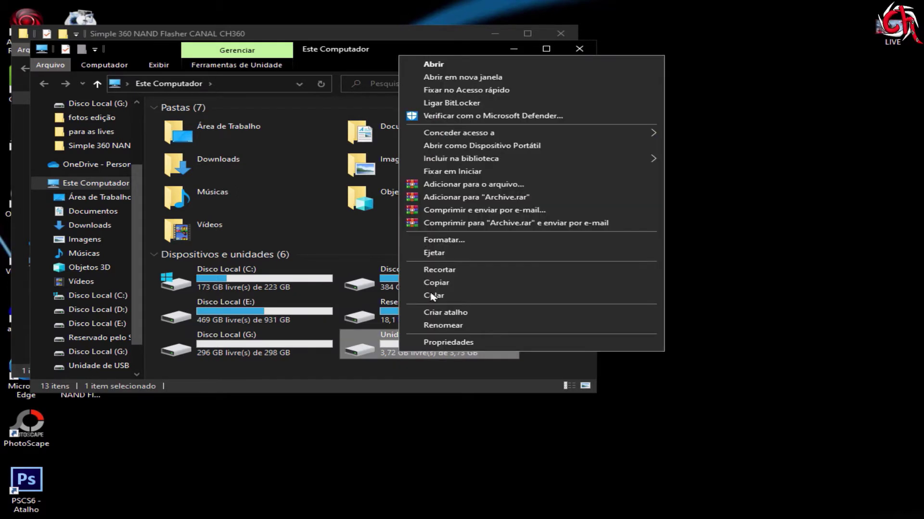
click(442, 240)
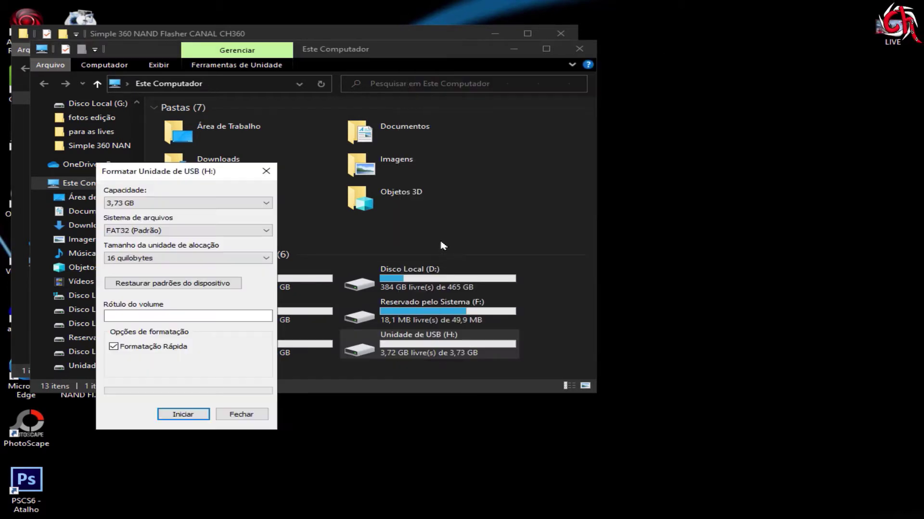
click(268, 234)
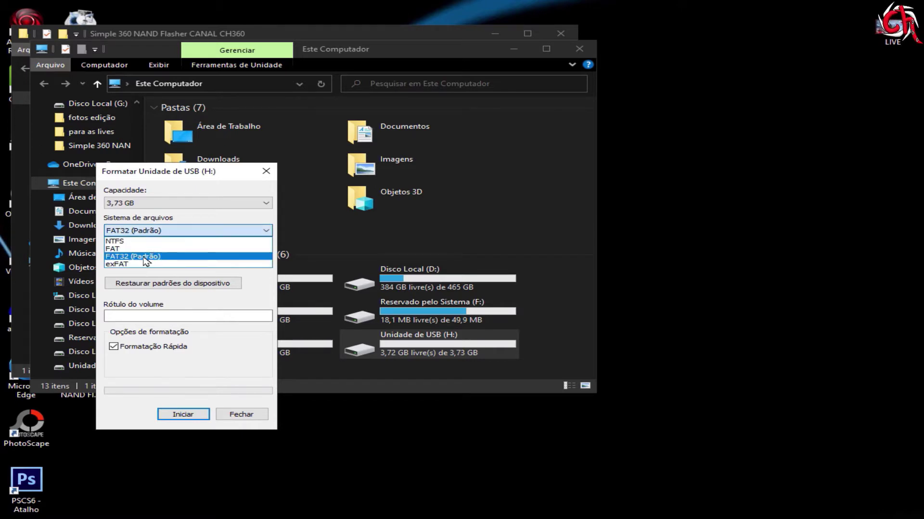
click(143, 260)
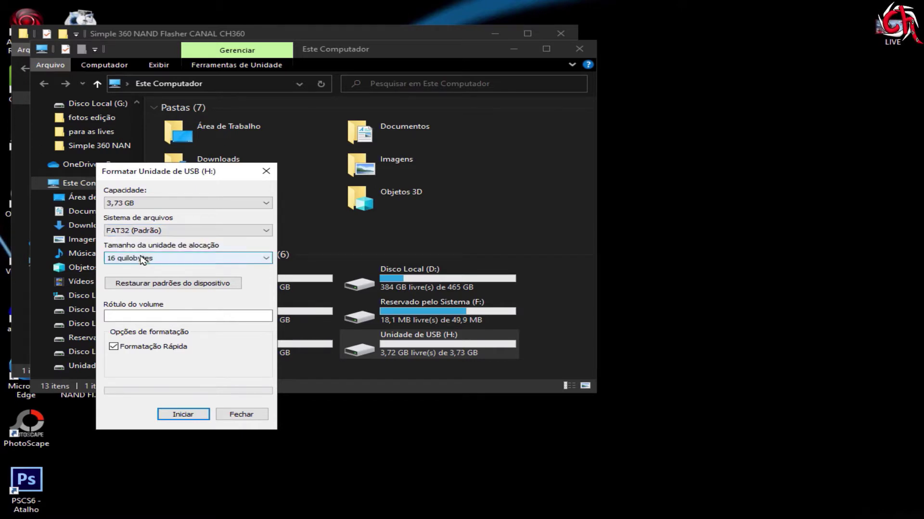
click(191, 416)
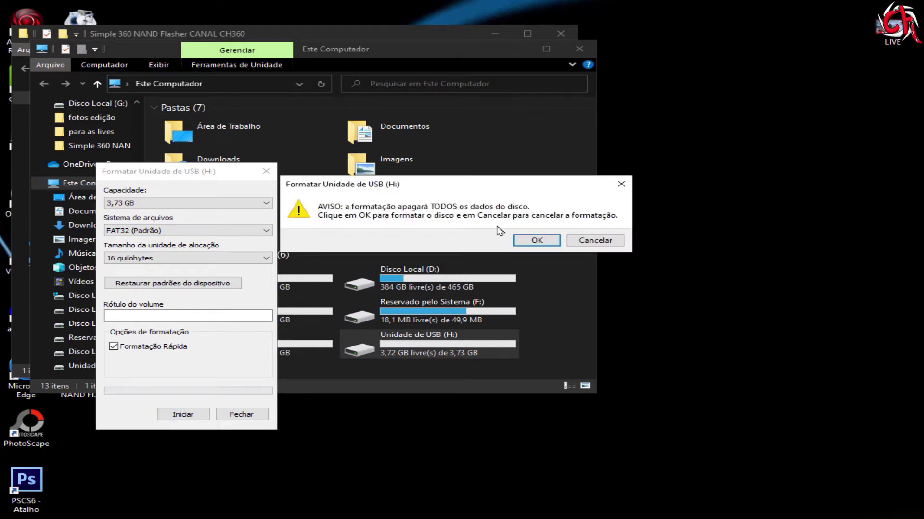
click(537, 241)
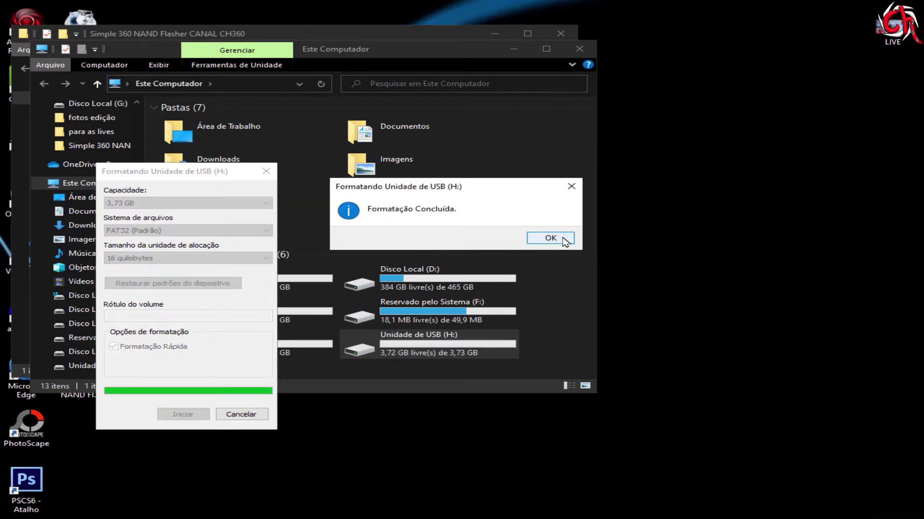
click(553, 239)
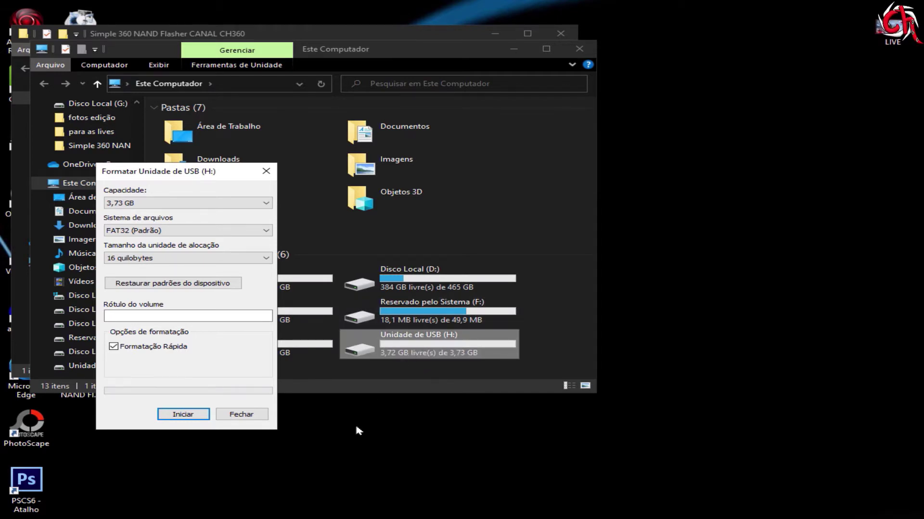
click(242, 415)
- Copy the Simple 360 NAND Flasher folder to the root of the USB drive (H:) and check the copy's contents
key(alt+Tab)
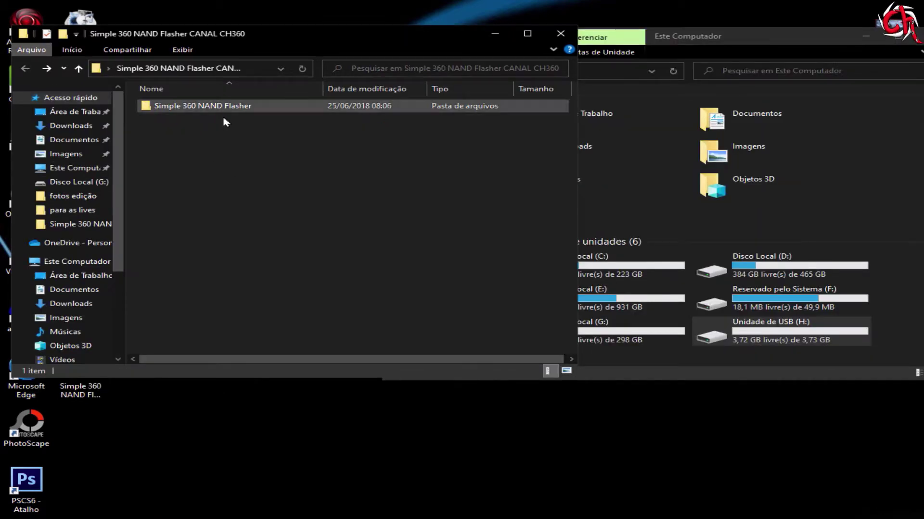
right_click(198, 108)
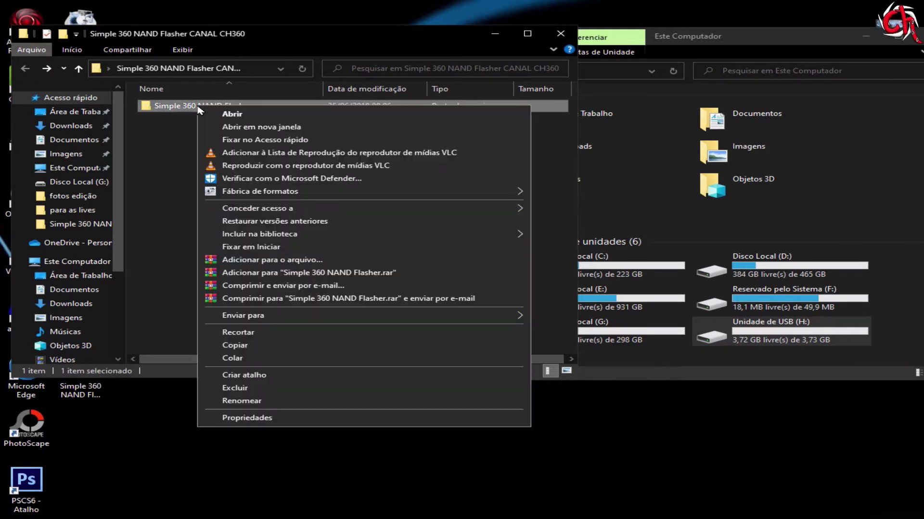
click(241, 347)
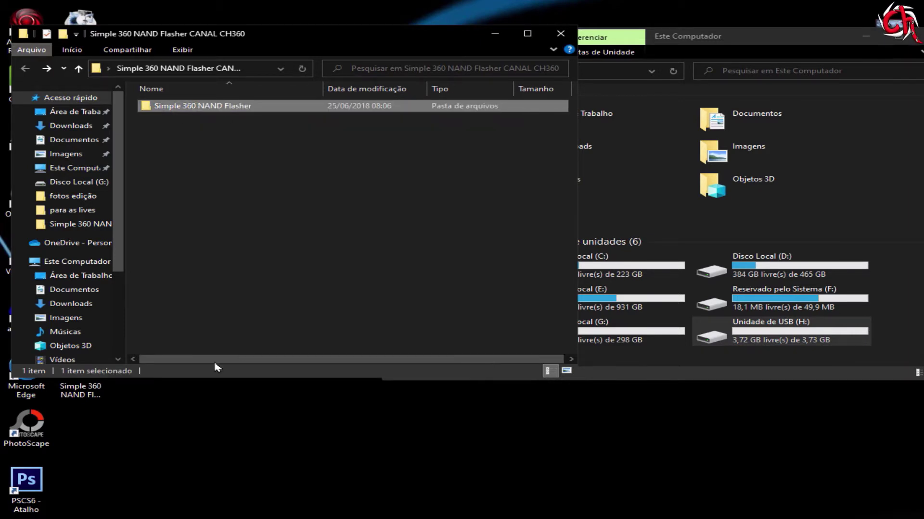
double_click(747, 340)
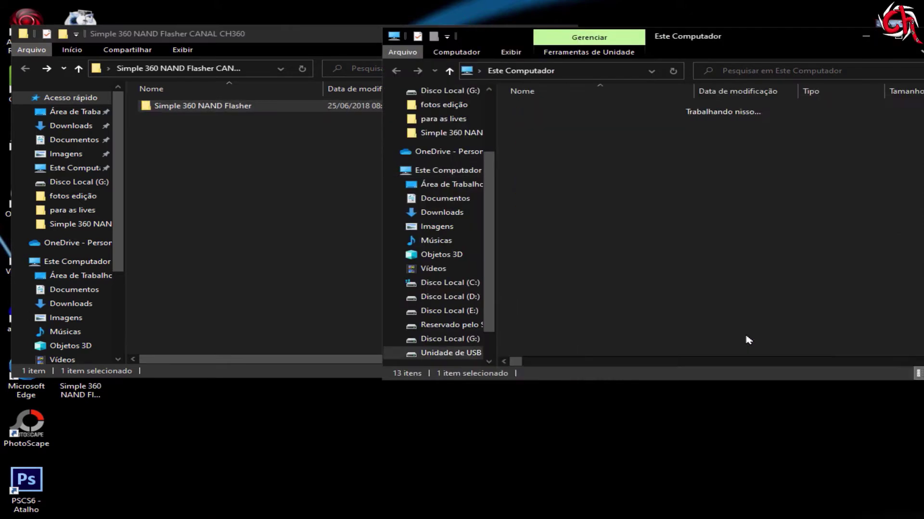
right_click(542, 147)
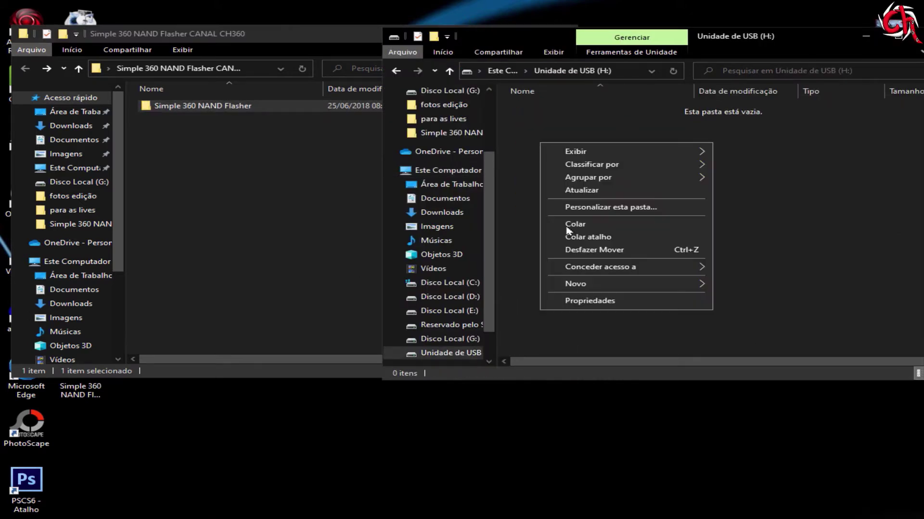
click(580, 225)
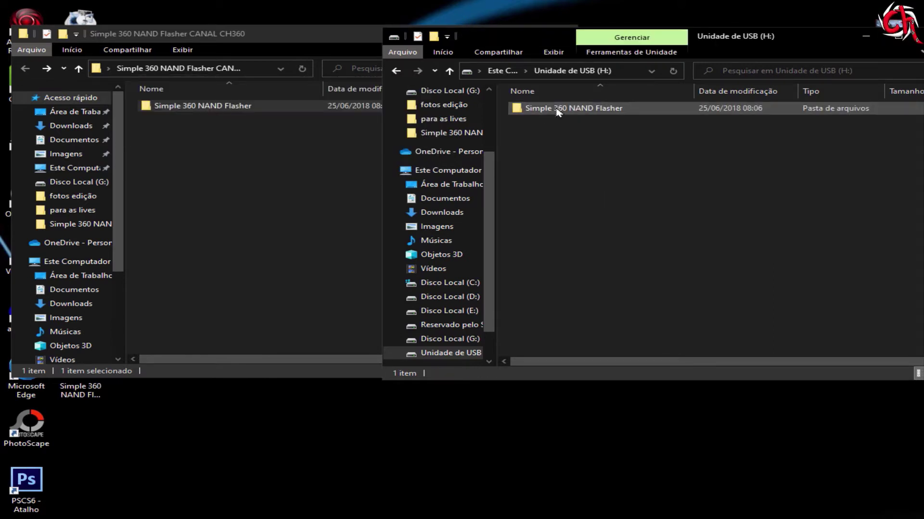
double_click(558, 112)
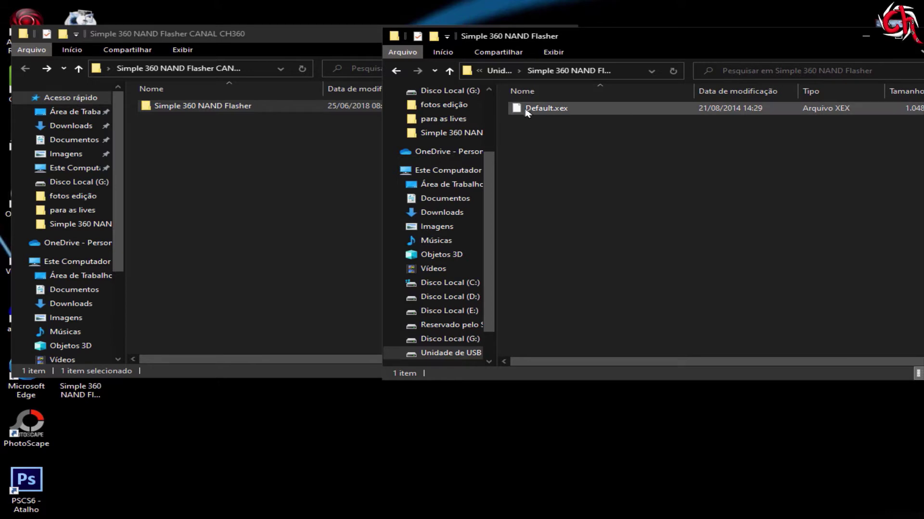
click(395, 71)
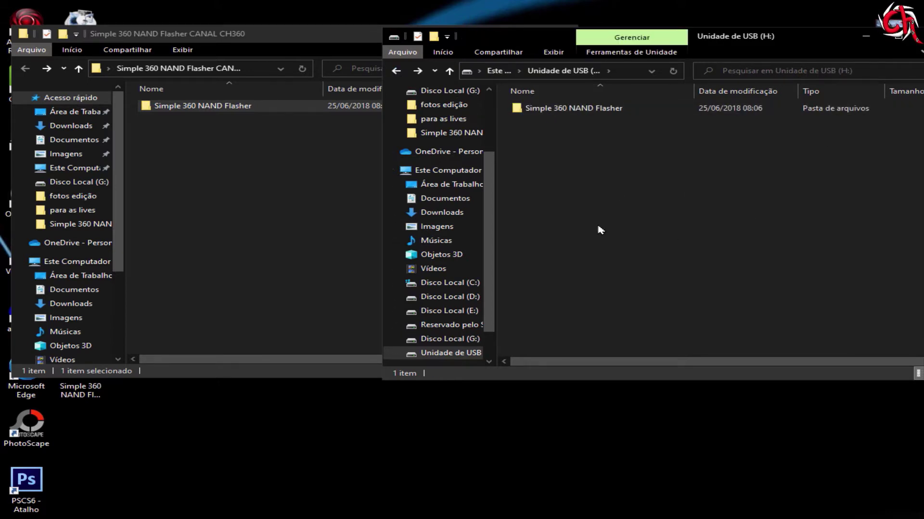
- Safely eject the USB drive from the computer
click(624, 511)
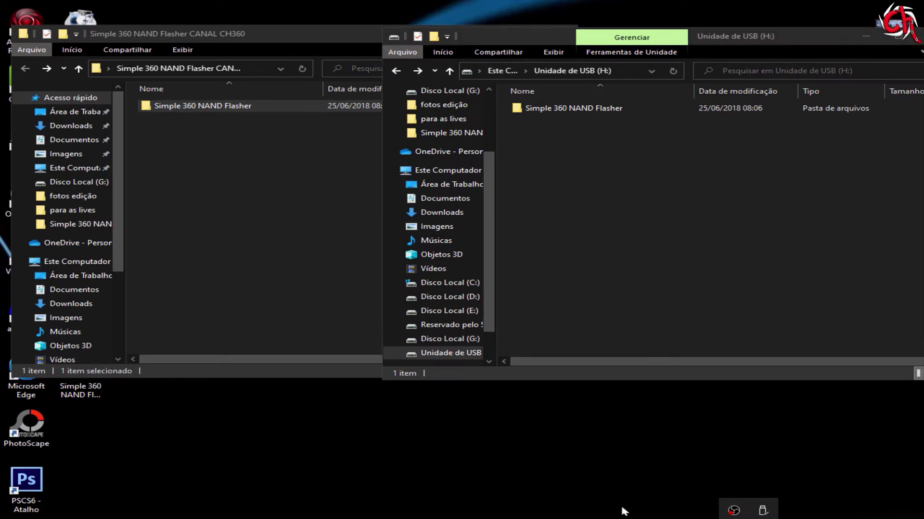
click(765, 512)
click(770, 493)
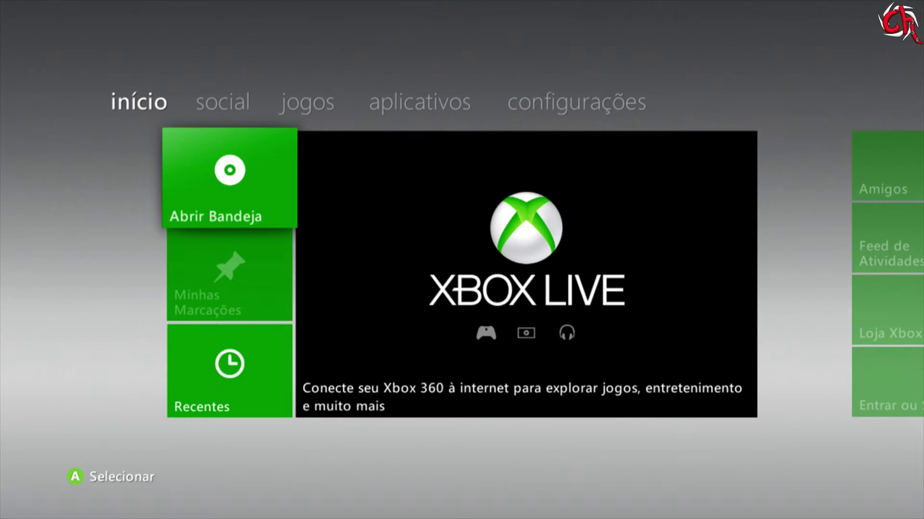
- In the Xbox 360's network settings, disconnect the console from the Casa6 wireless network and return to the system settings
key(Right)
key(Right)
key(Right)
key(Right)
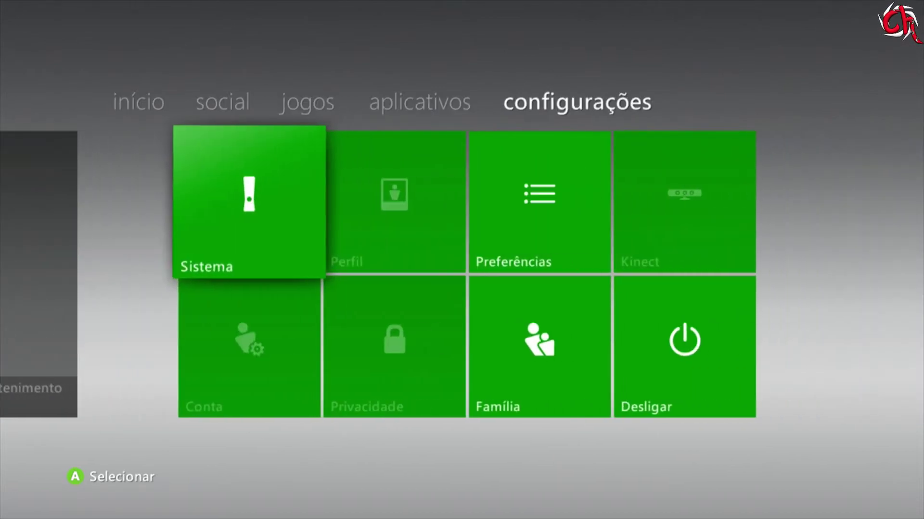
key(Return)
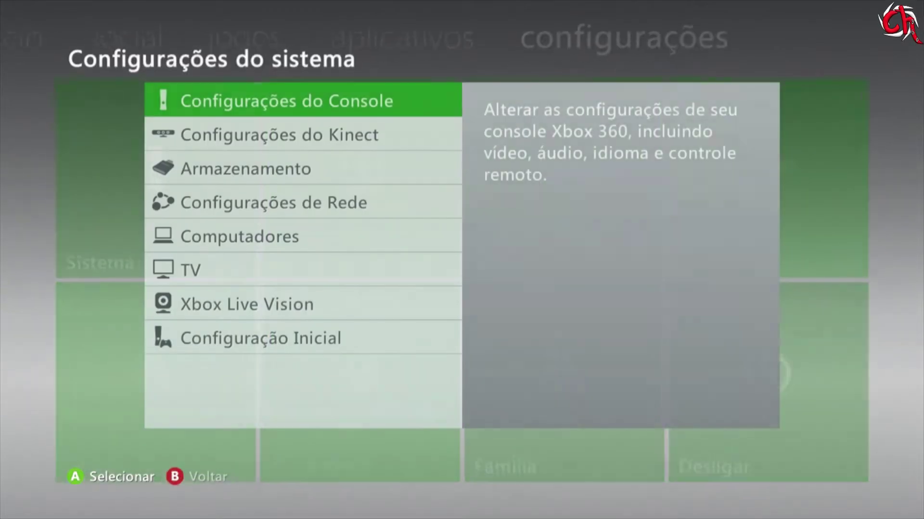
key(Down)
key(Down)
key(Down)
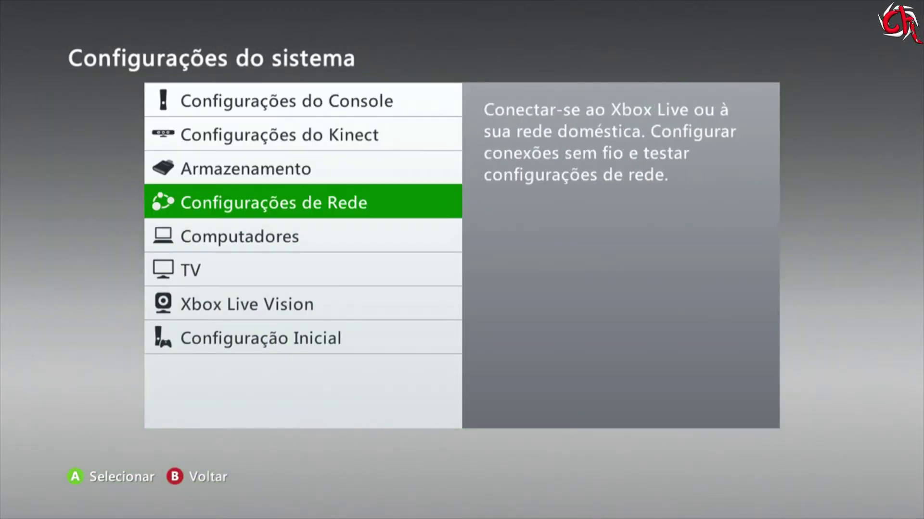
key(Return)
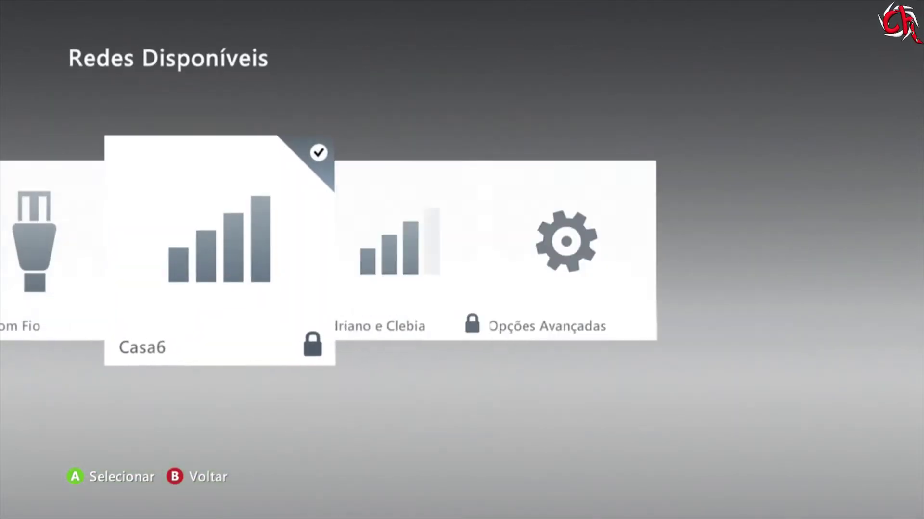
key(Right)
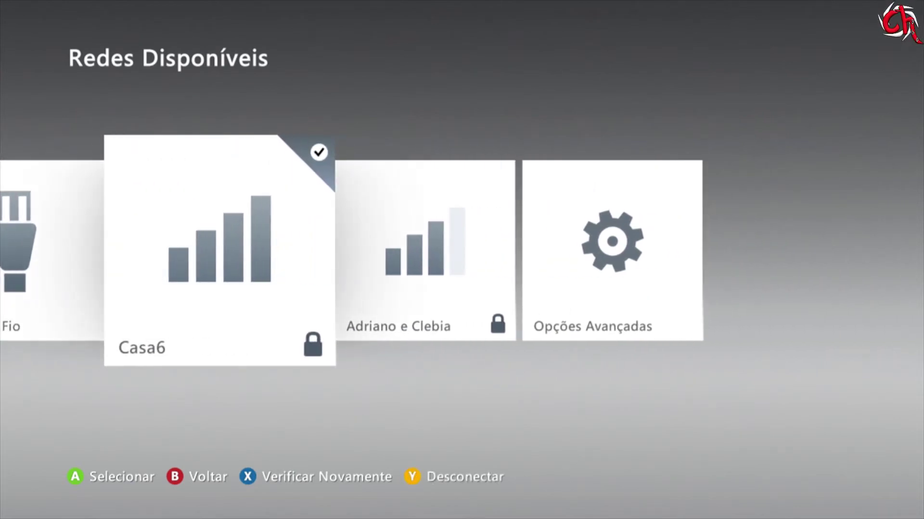
key(x)
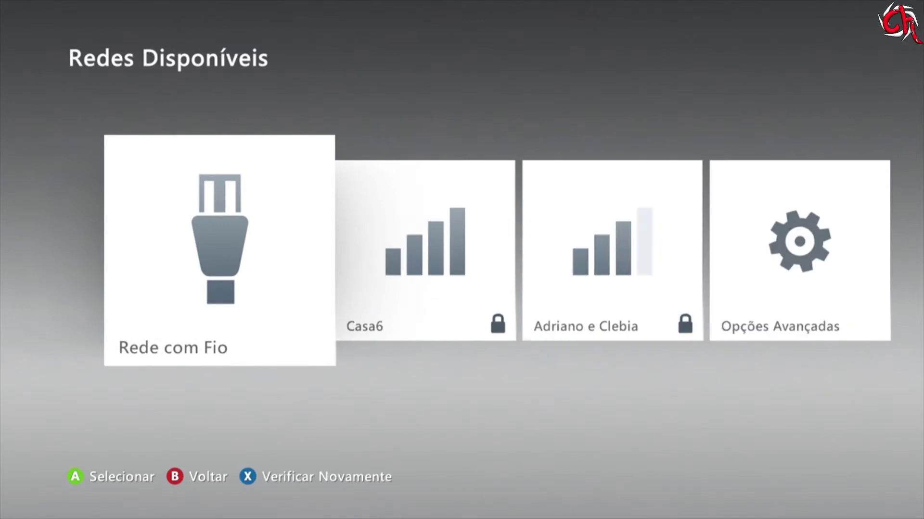
key(Escape)
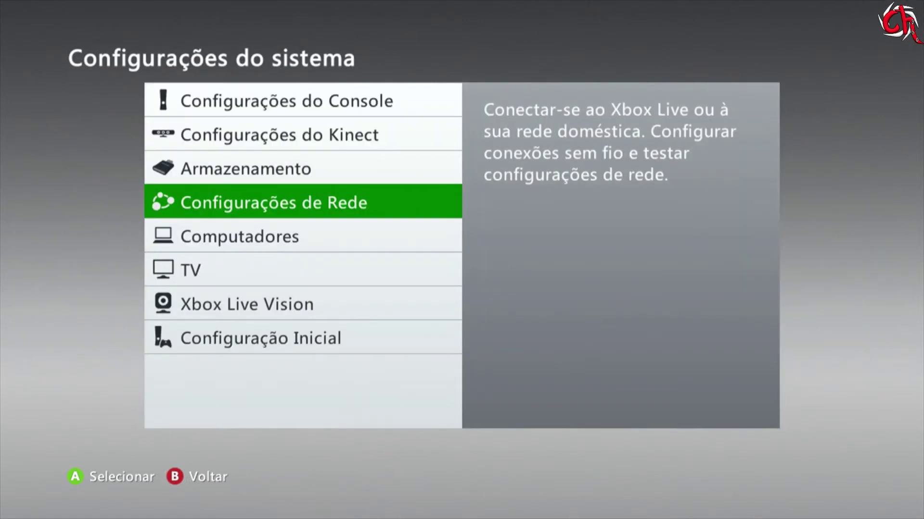
- Open the console's storage settings and look through the listed devices down to Jogos Salvos na Nuvem
key(Up)
key(Return)
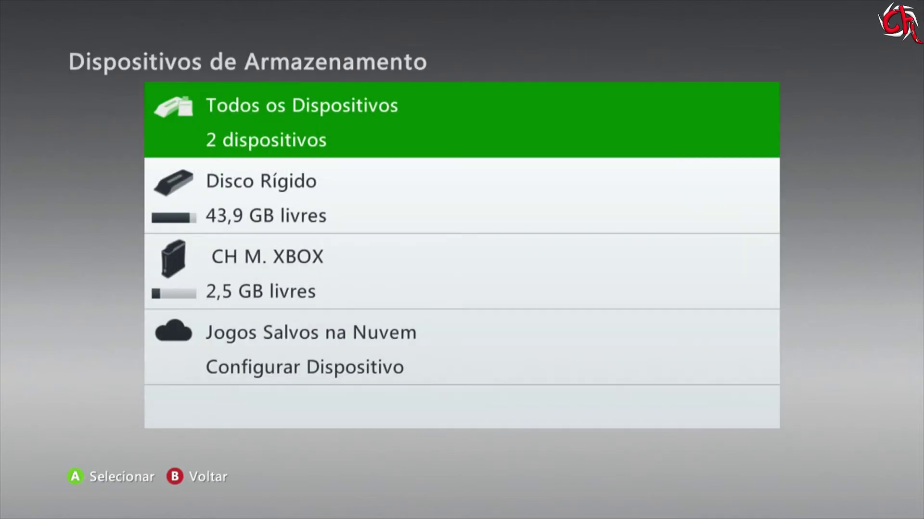
key(Down)
key(Down)
key(Down)
key(Down)
key(Down)
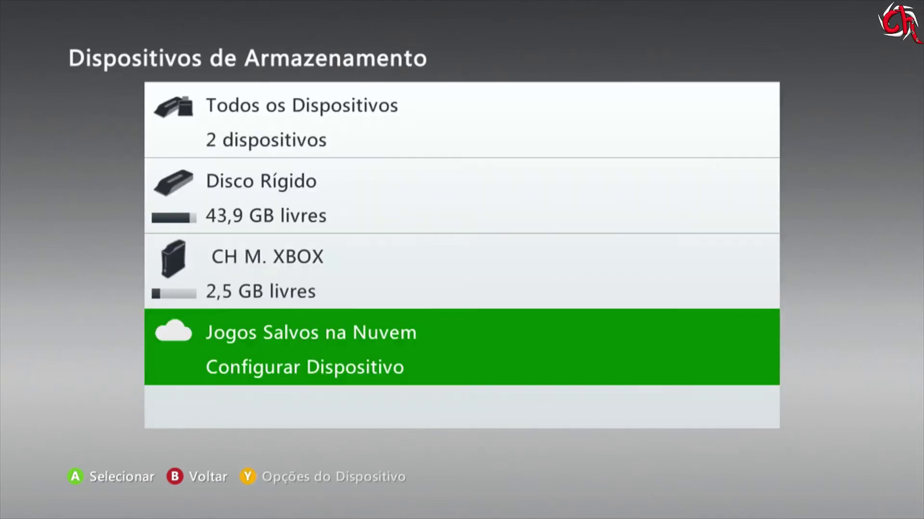
- Look through the console's storage devices and open the contents of Dispositivo USB
key(Up)
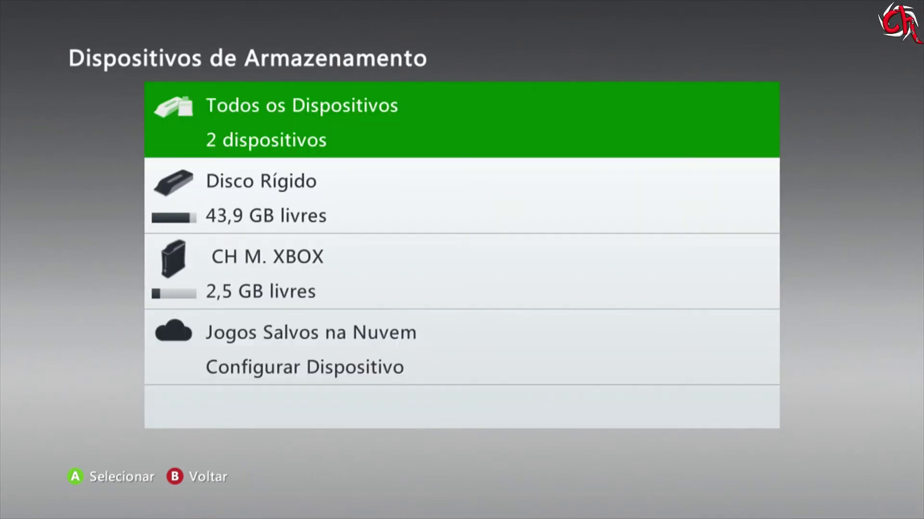
key(Down)
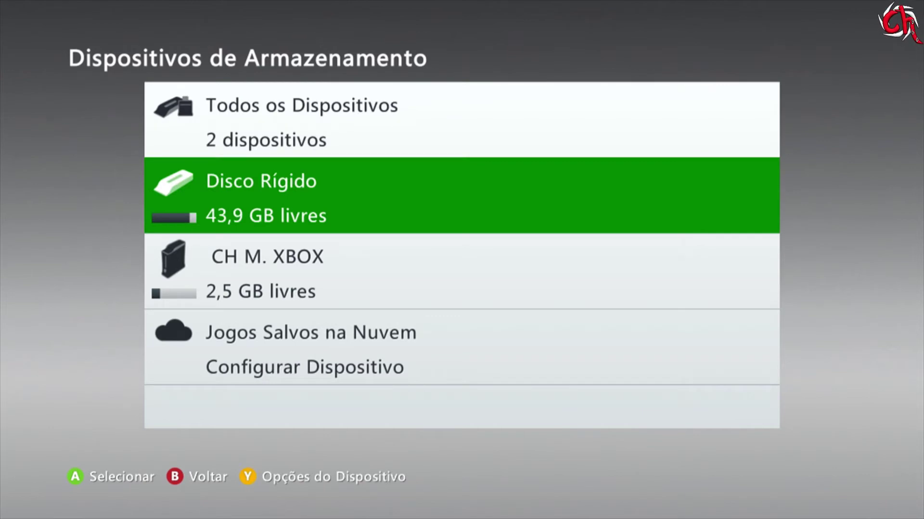
key(Down)
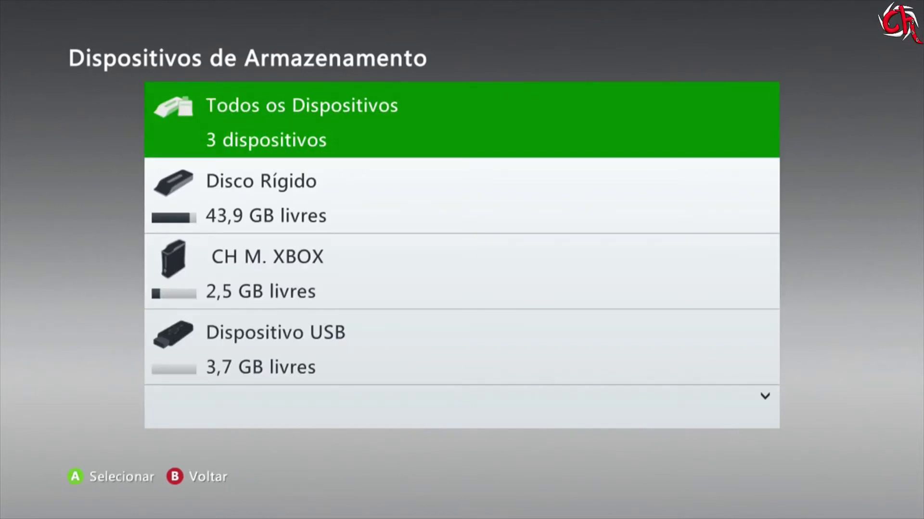
key(Down)
key(Down)
key(Down)
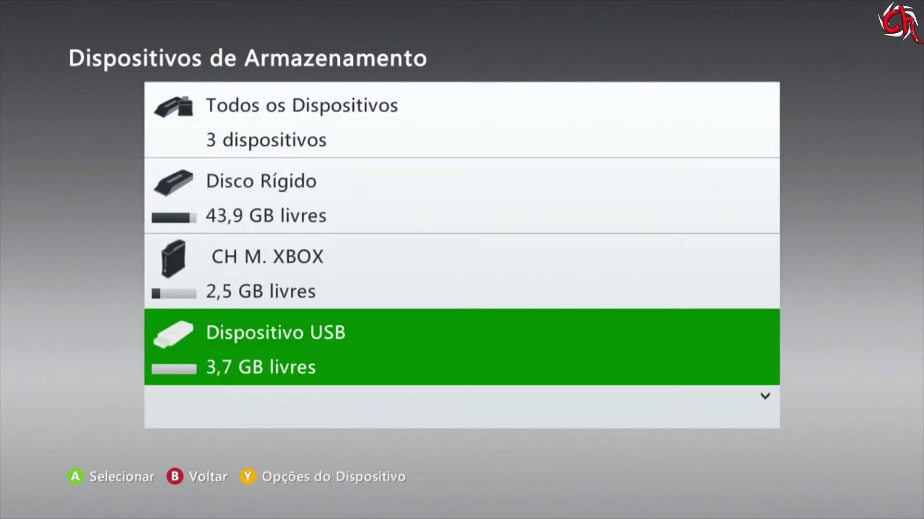
key(Return)
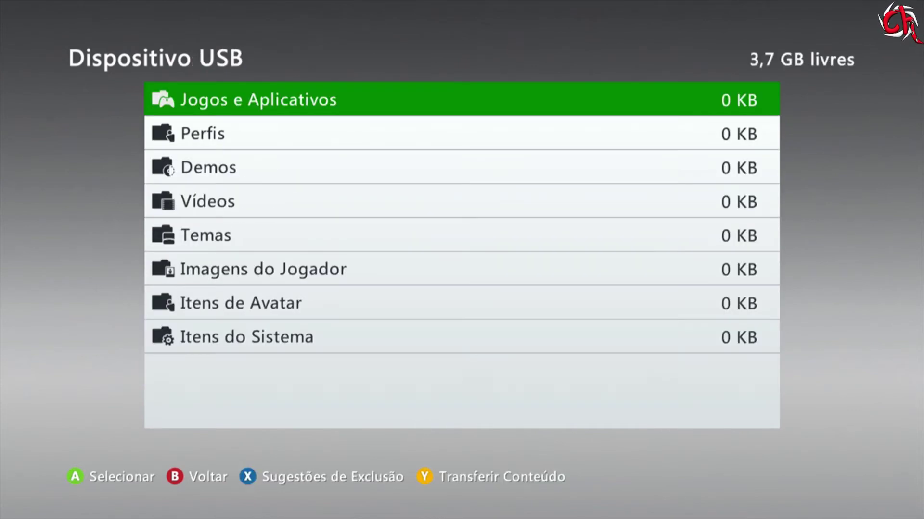
- Examine the content categories on the USB device, from Jogos e Aplicativos down to Imagens do Jogador
key(Down)
key(Down)
key(Down)
key(Down)
key(Down)
key(Up)
key(Up)
key(Up)
key(Up)
key(Up)
key(Down)
key(Down)
key(Down)
key(Down)
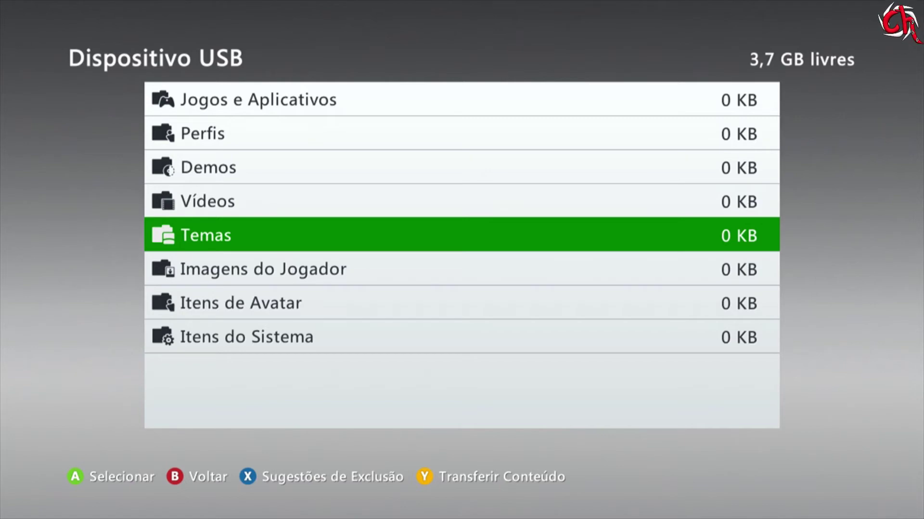
key(Up)
key(Up)
key(Up)
key(Up)
key(Down)
key(Down)
key(Down)
key(Up)
key(Up)
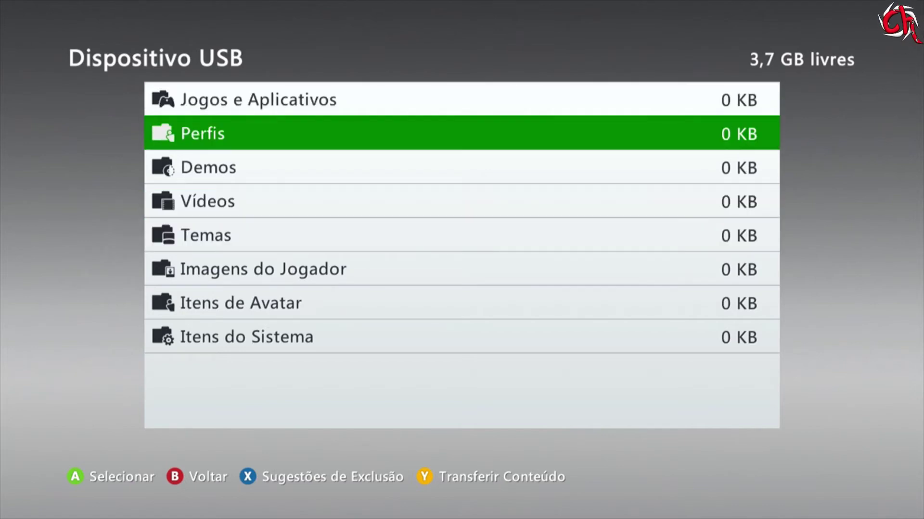
- Leave the storage and system settings and launch XeXMenu 1.2 from the console's game collection
key(Escape)
key(Escape)
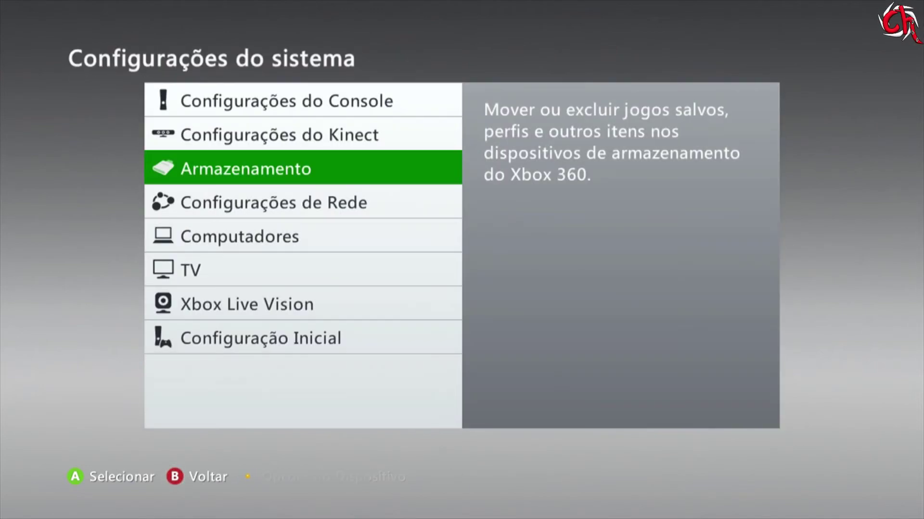
key(Escape)
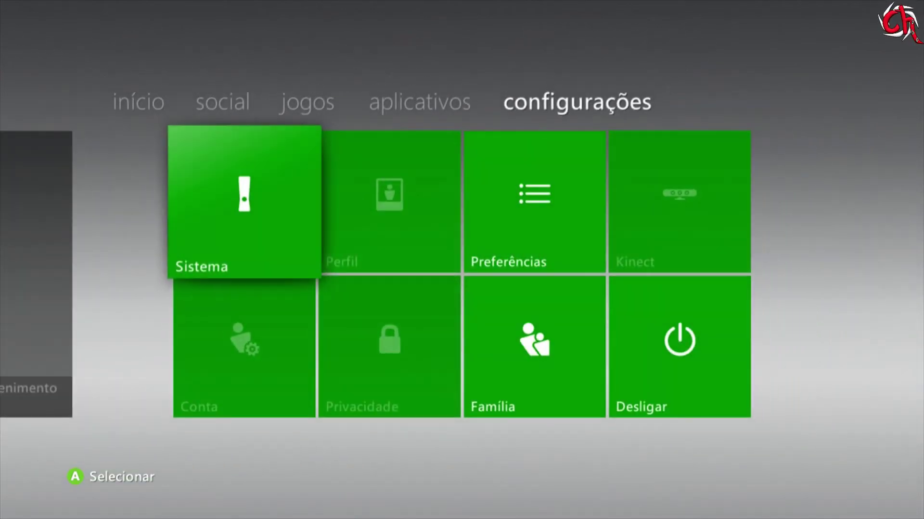
key(Left)
key(Left)
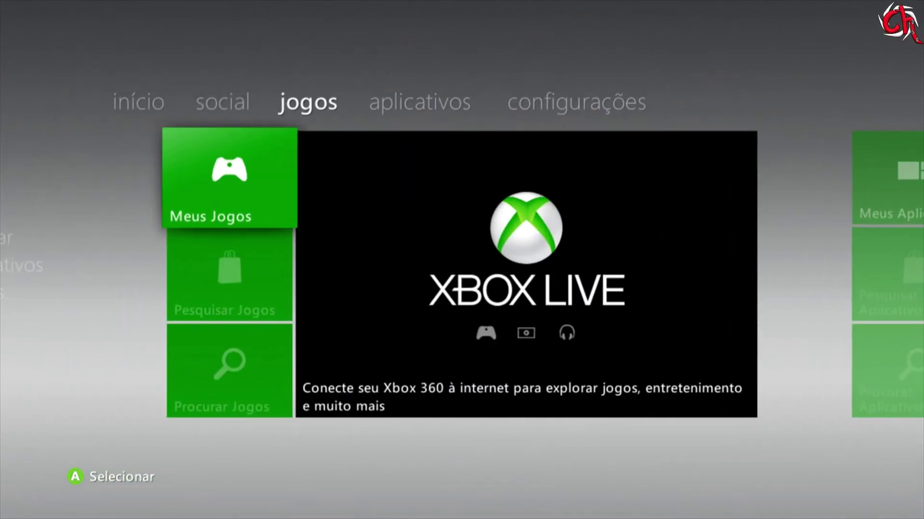
key(Return)
key(Right)
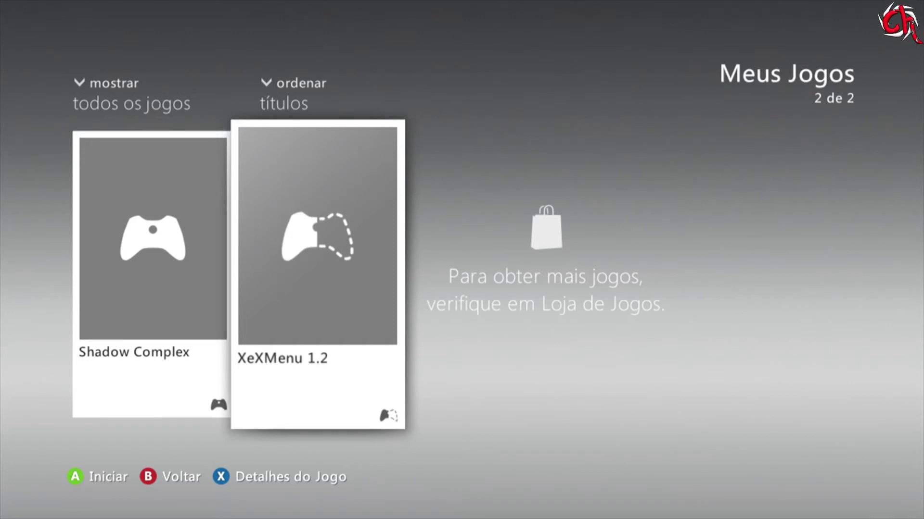
key(Return)
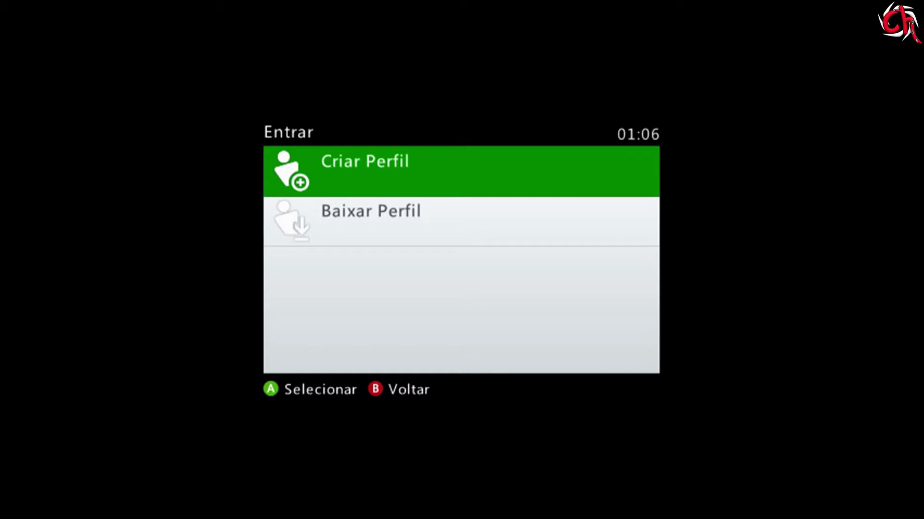
- Create a new profile on the CH M. XBOX storage device, keeping Player1 as its name
key(Return)
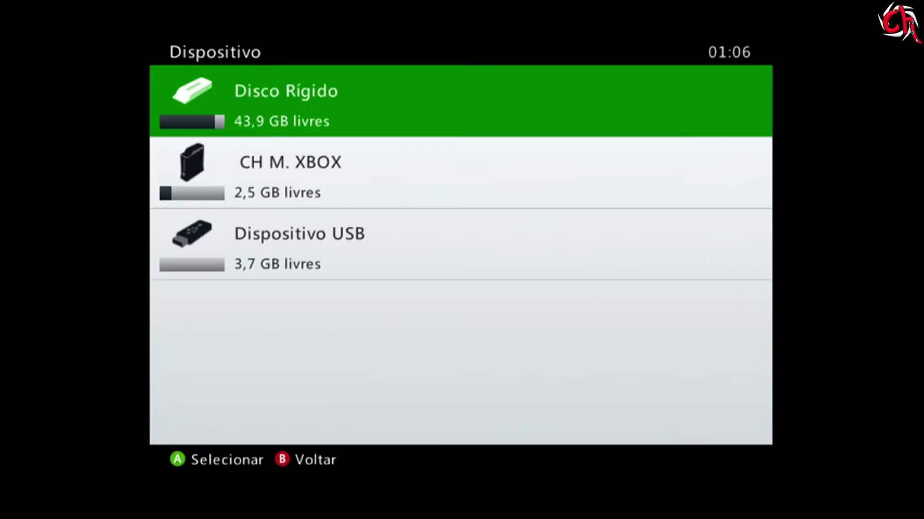
key(Down)
key(Return)
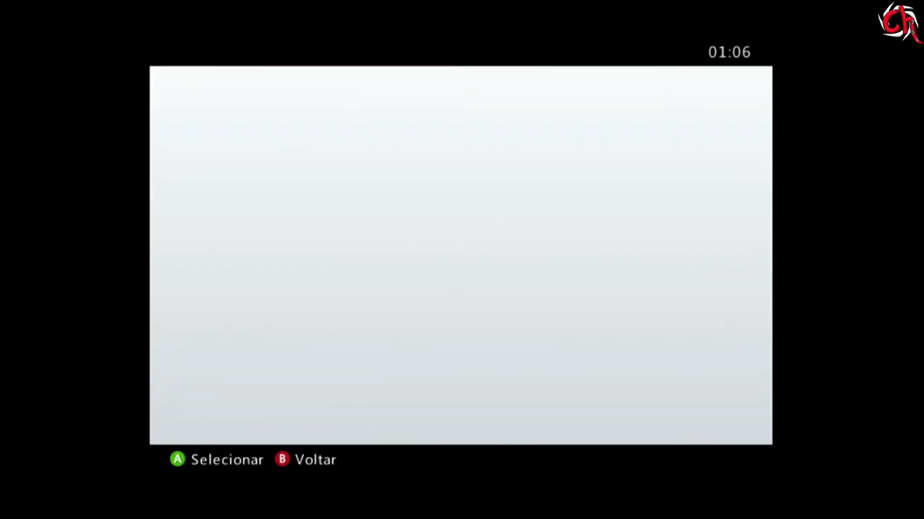
key(Left)
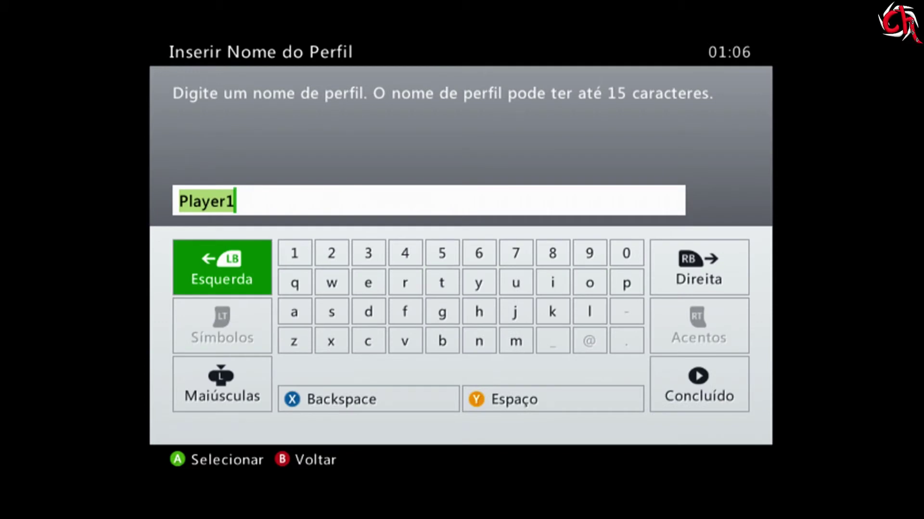
key(Right)
key(Return)
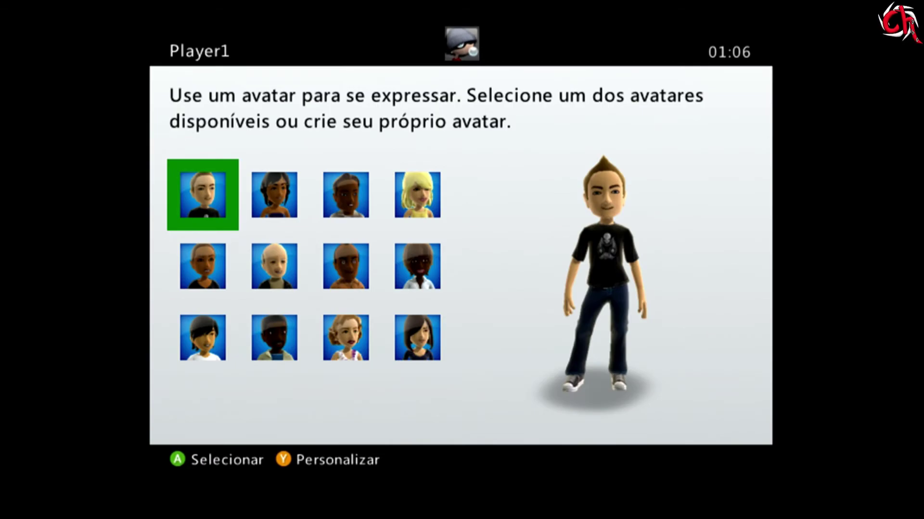
- Choose the first suggested avatar and finish saving the offline profile without joining Xbox Live
key(Return)
key(Down)
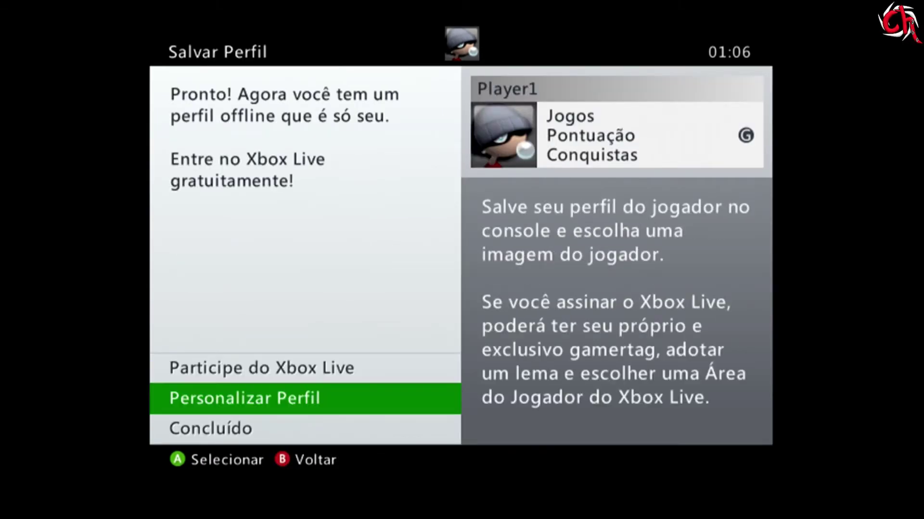
key(Down)
key(Return)
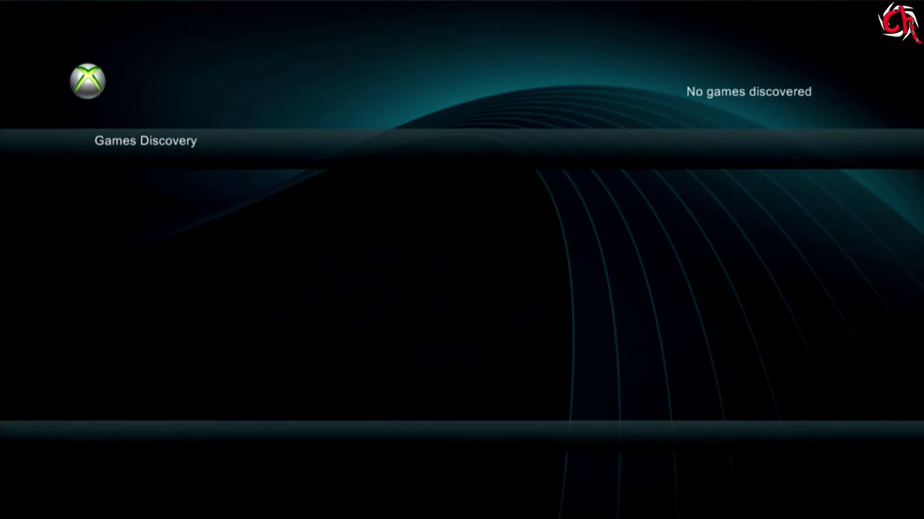
- Run Default.xex from the Simple 360 NAND Flasher folder on Usb0 and dump the console's NAND with Rawdump v1
key(Right)
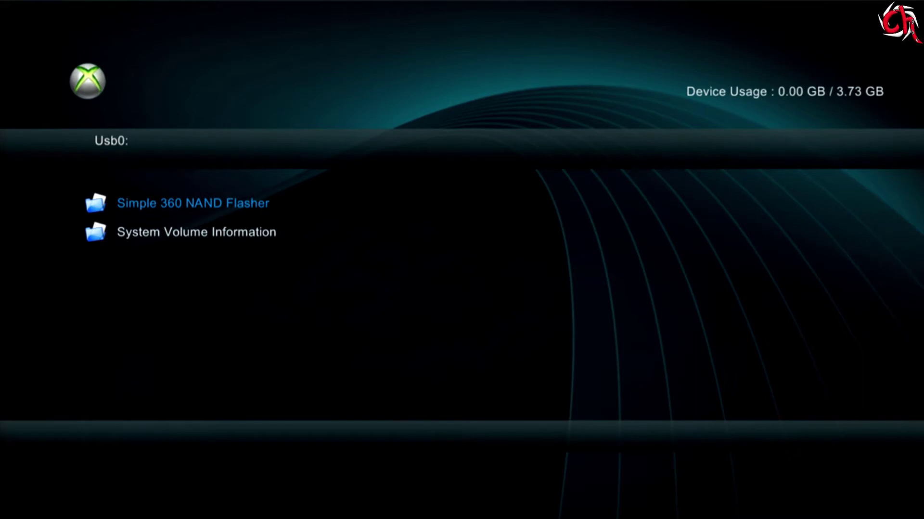
key(Return)
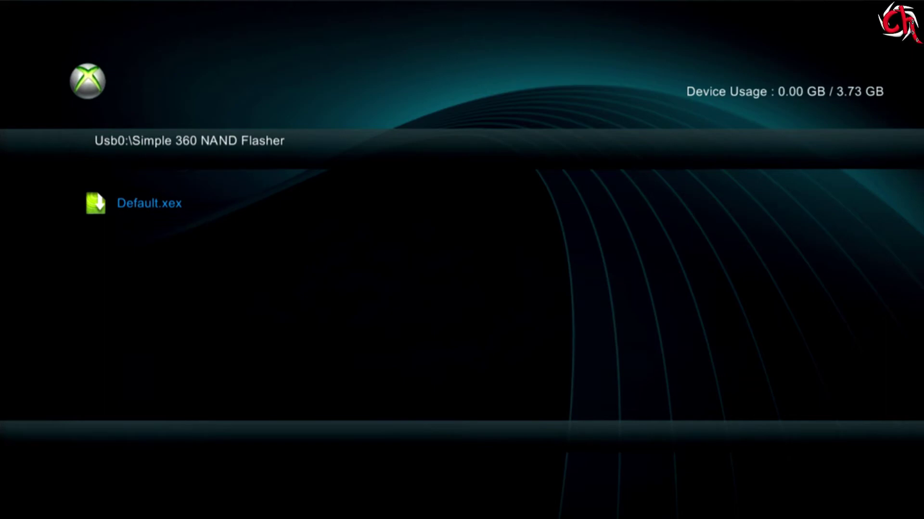
key(Return)
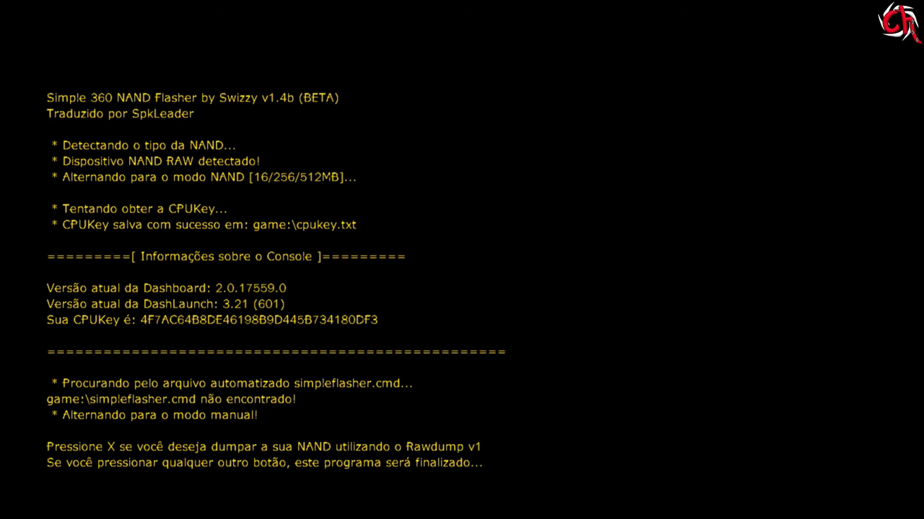
key(x)
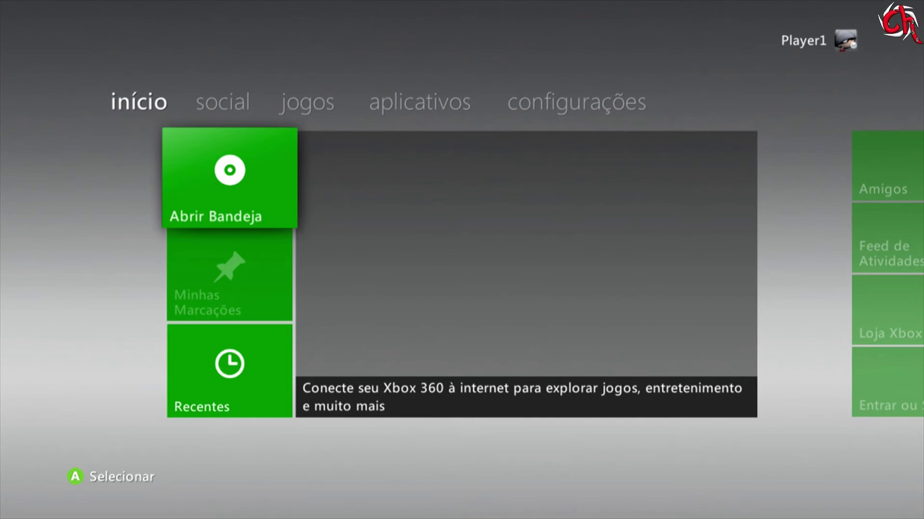
key(Right)
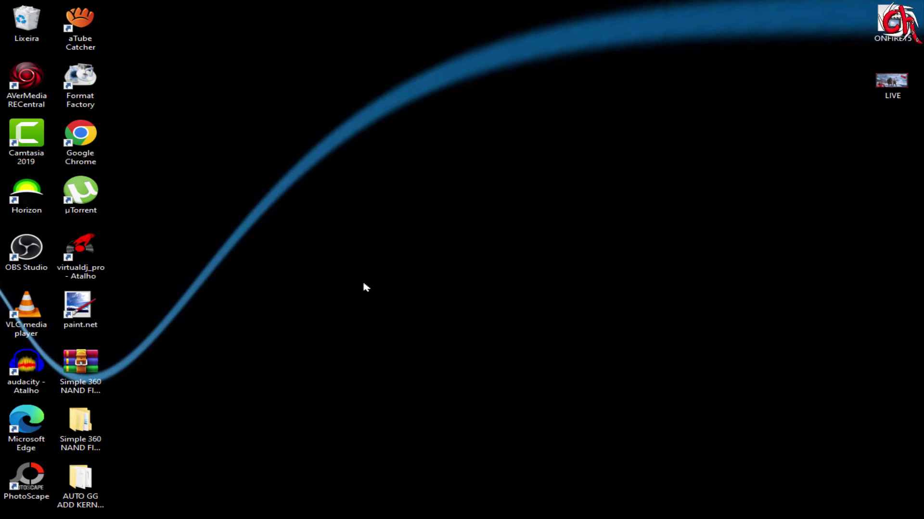
- On the computer, open the Simple 360 NAND Flasher folder on the USB drive (H:) and review its files
click(357, 509)
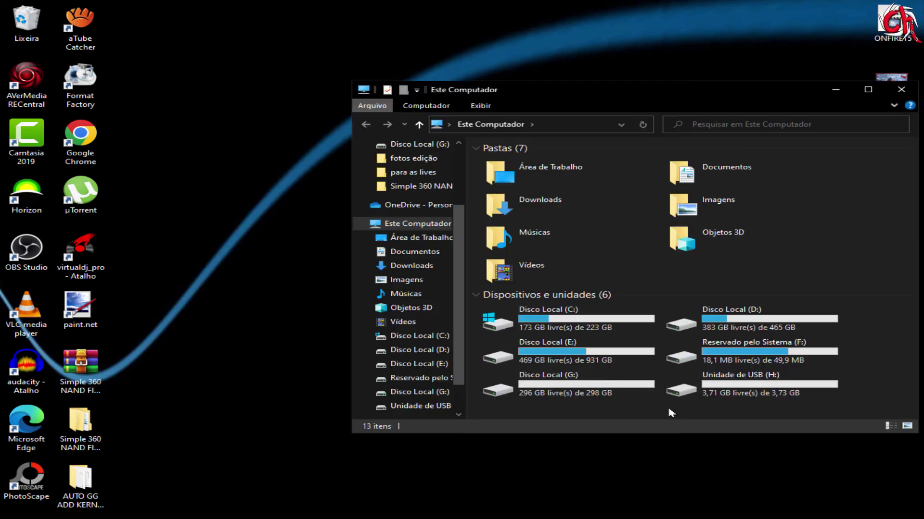
double_click(721, 386)
double_click(511, 164)
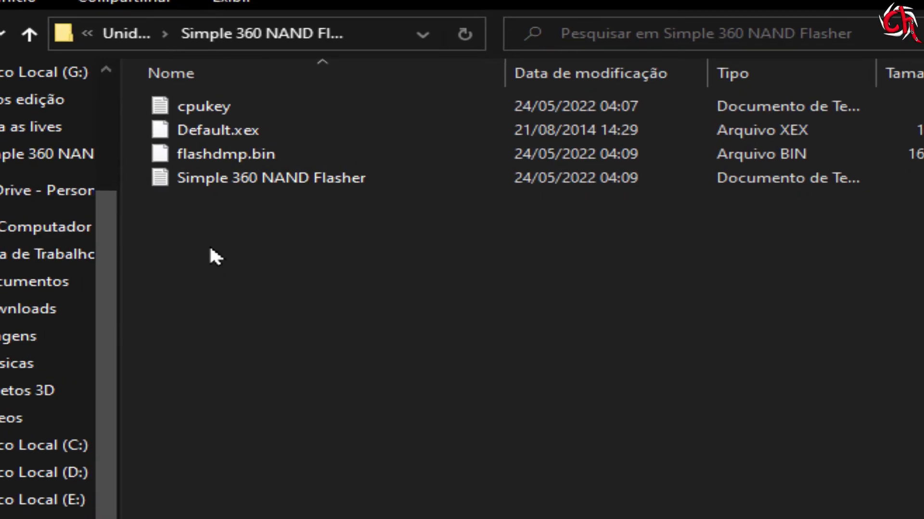
drag(204, 264, 301, 93)
drag(242, 80, 250, 270)
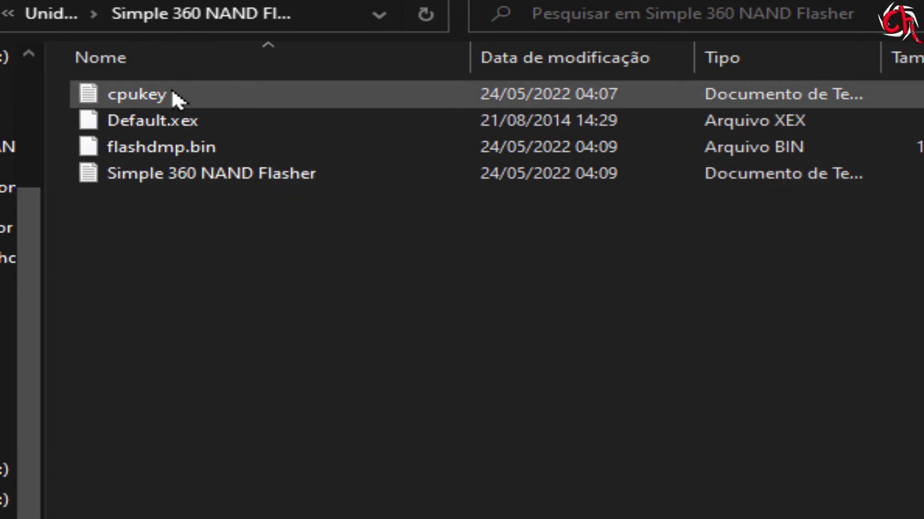
- Check the cpukey text file's contents in Notepad and close it
mouse_move(107, 106)
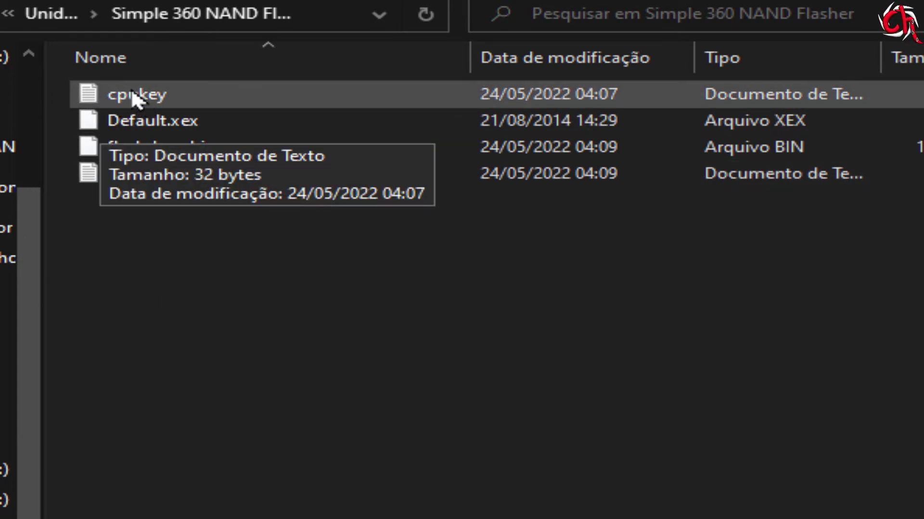
mouse_move(122, 187)
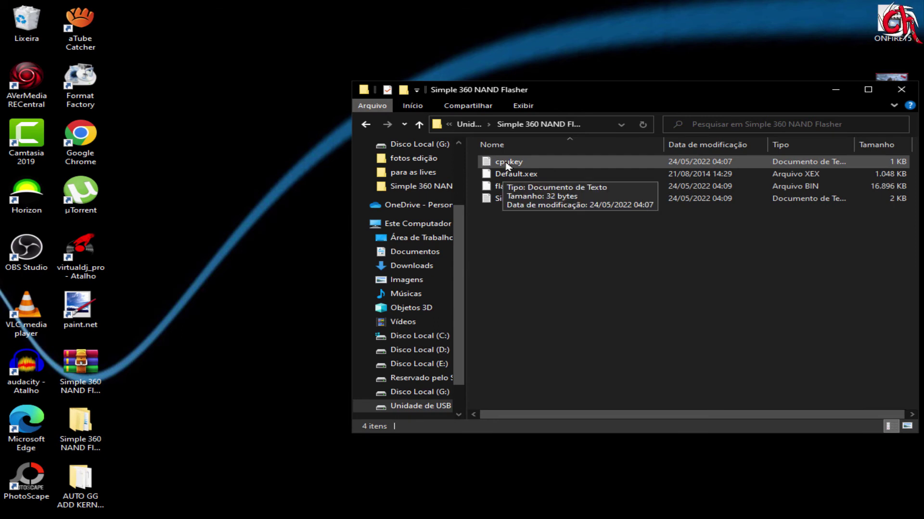
double_click(507, 166)
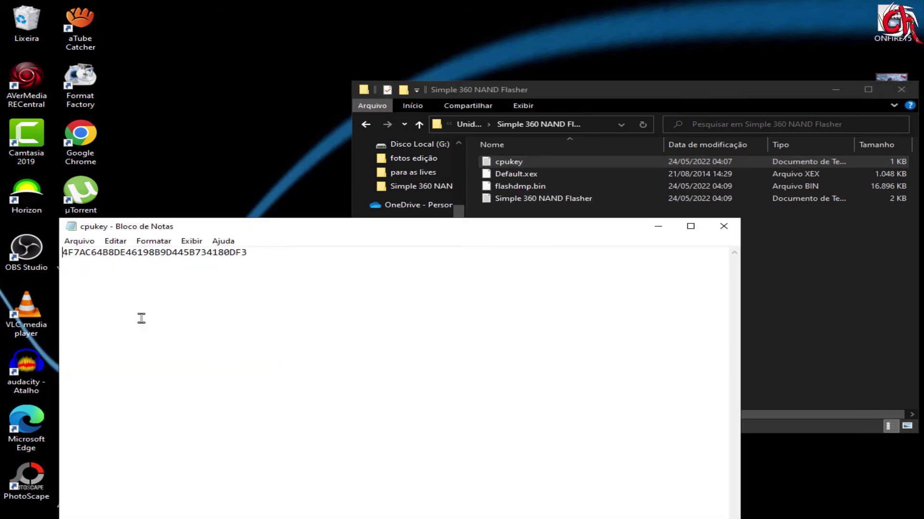
key(alt+F4)
- Create a new folder on the desktop with the default name Nova pasta
click(529, 187)
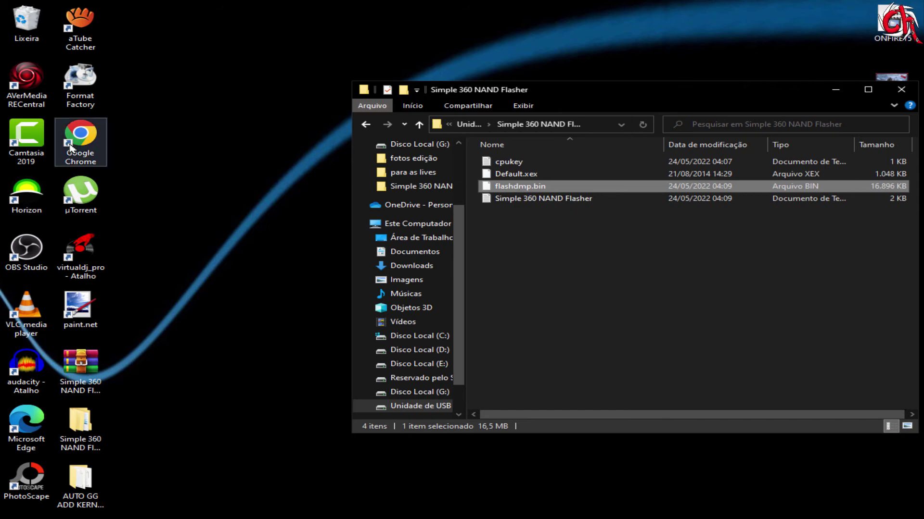
right_click(141, 67)
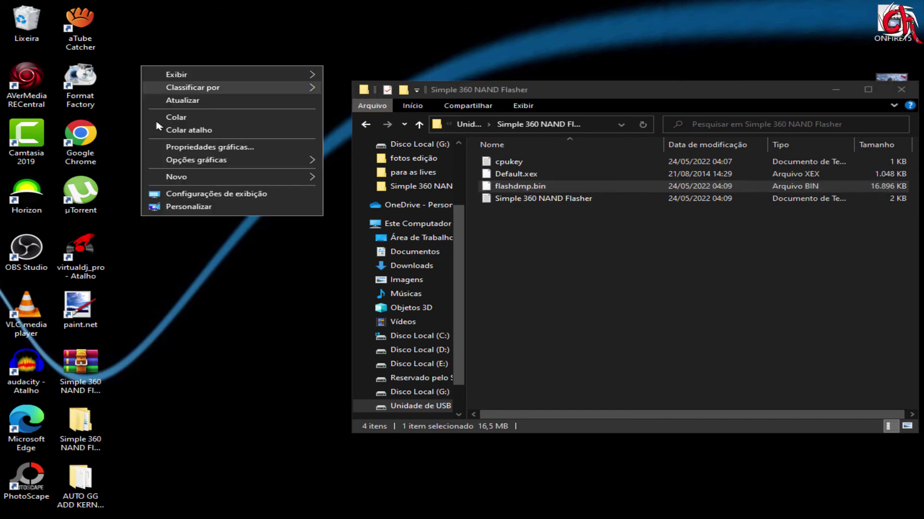
mouse_move(289, 177)
click(356, 178)
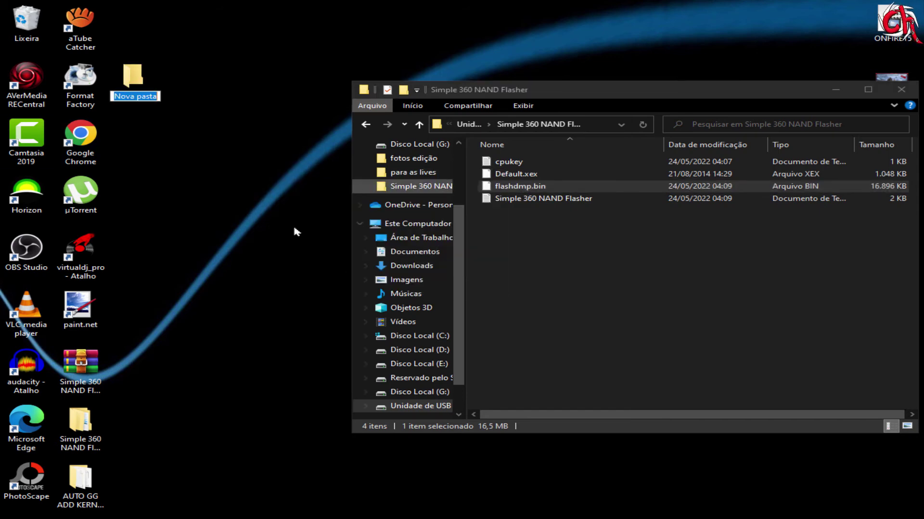
key(Return)
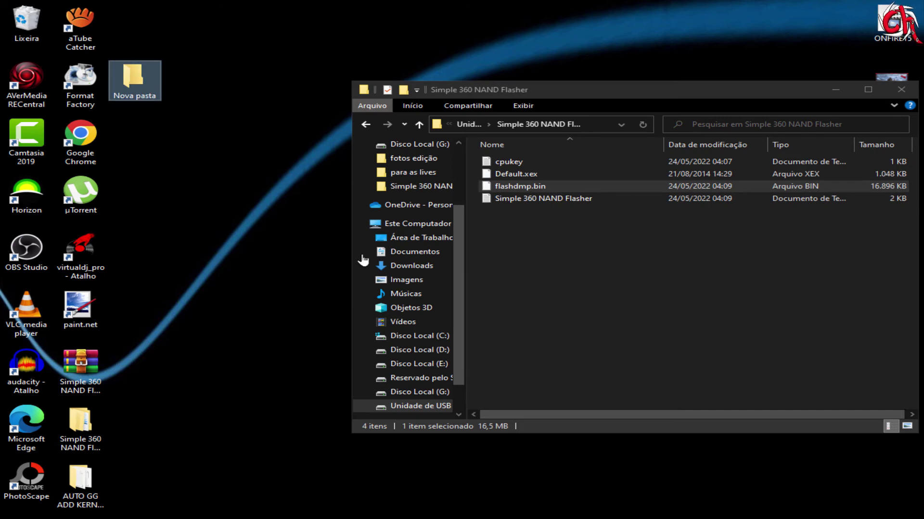
- Copy flashdmp.bin from the USB drive's Simple 360 NAND Flasher folder into Nova pasta on the desktop and check the copy
click(475, 247)
right_click(523, 188)
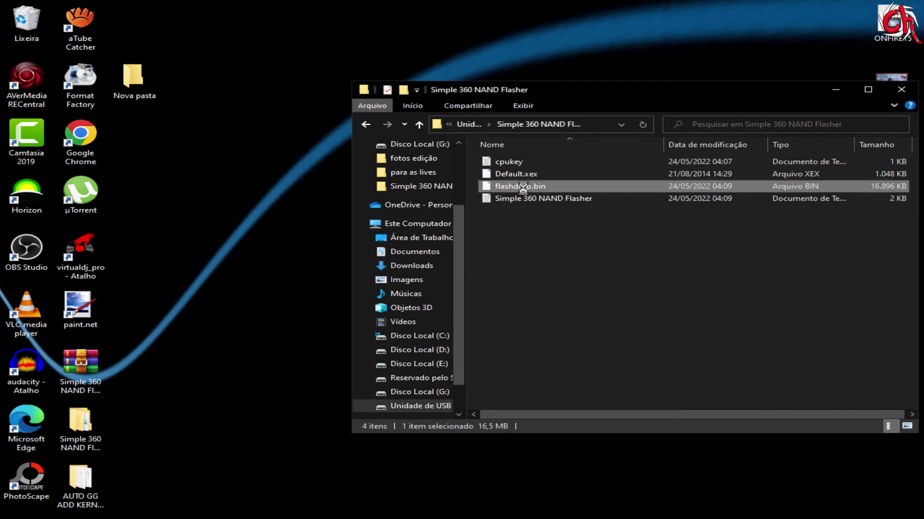
click(570, 347)
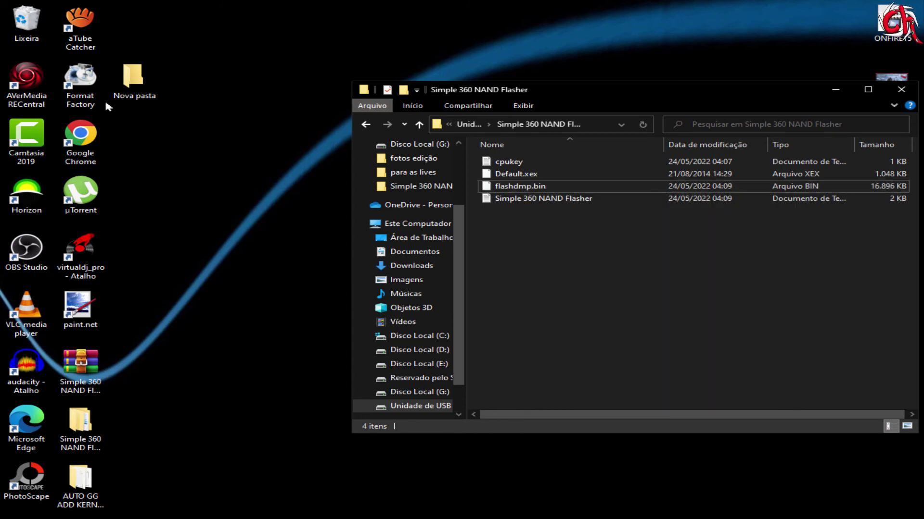
double_click(132, 80)
right_click(545, 226)
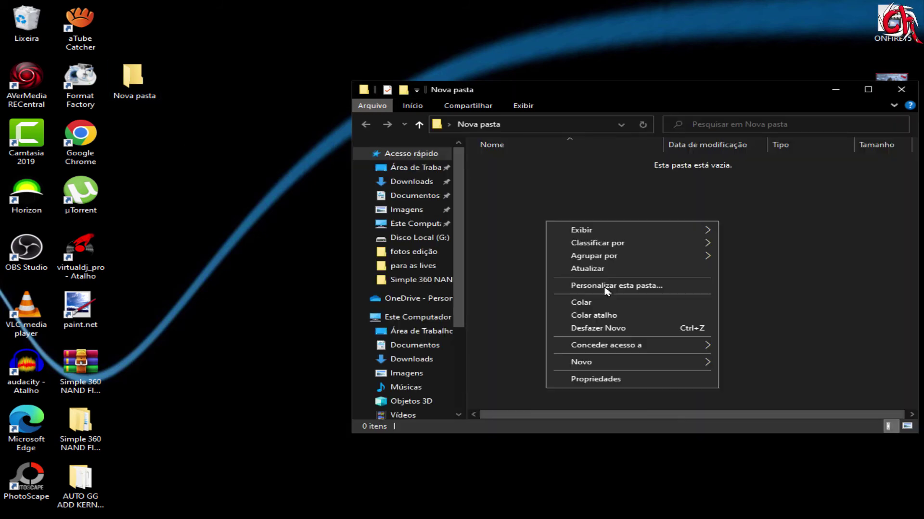
click(556, 299)
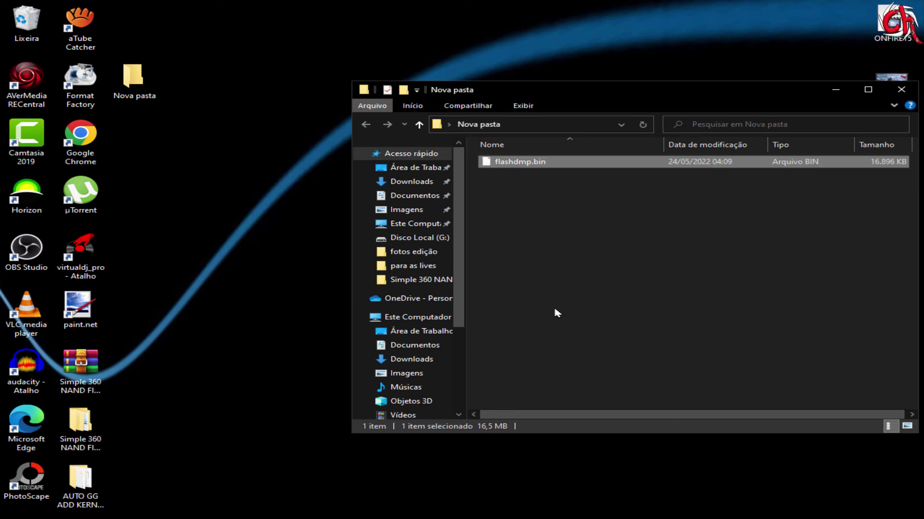
click(901, 90)
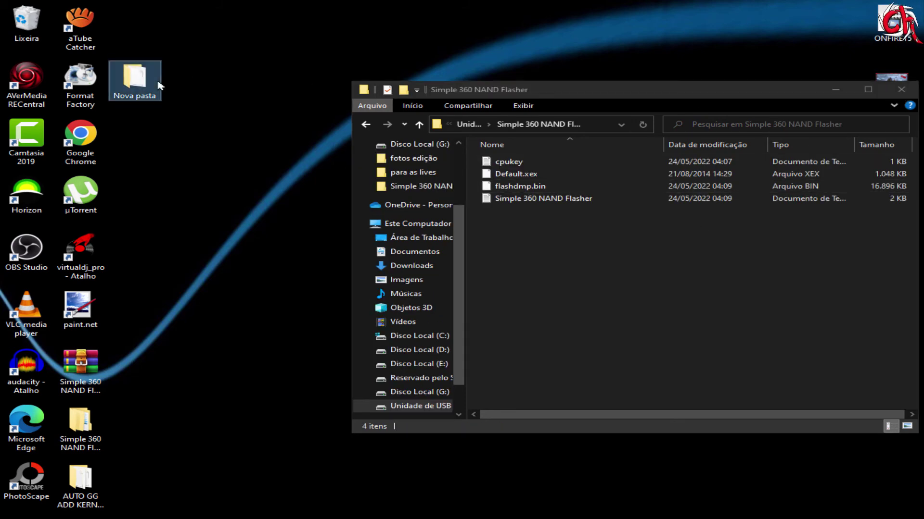
double_click(159, 85)
click(901, 90)
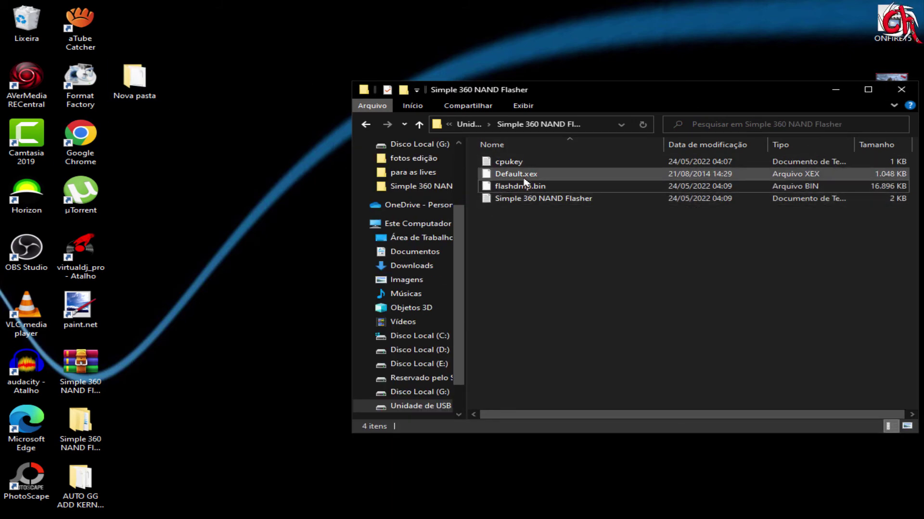
click(836, 91)
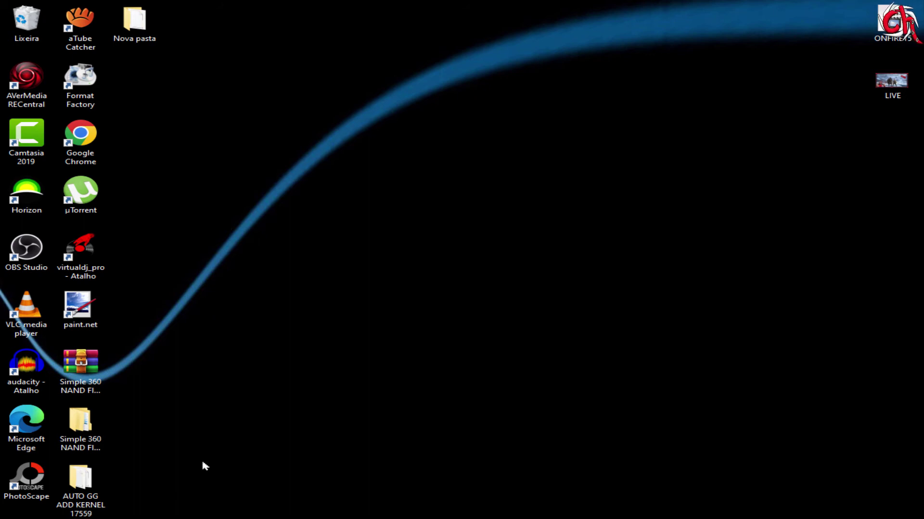
- Open the AUTO GG ADD KERNEL 17559 folder on the desktop and launch AutoGG
double_click(84, 490)
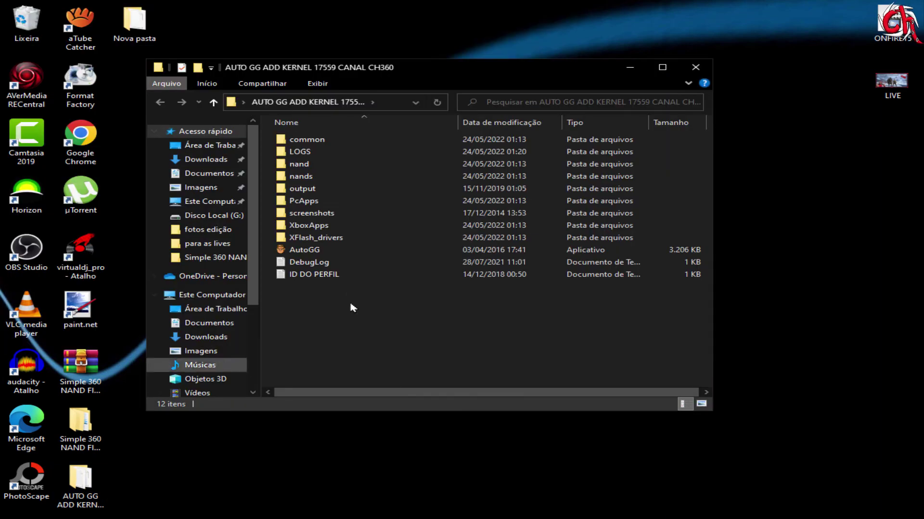
click(297, 254)
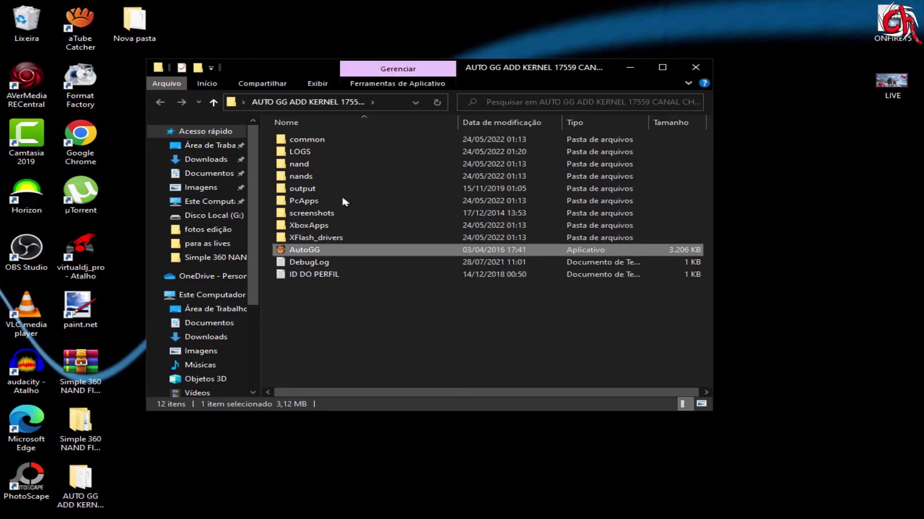
right_click(298, 252)
click(288, 327)
click(287, 327)
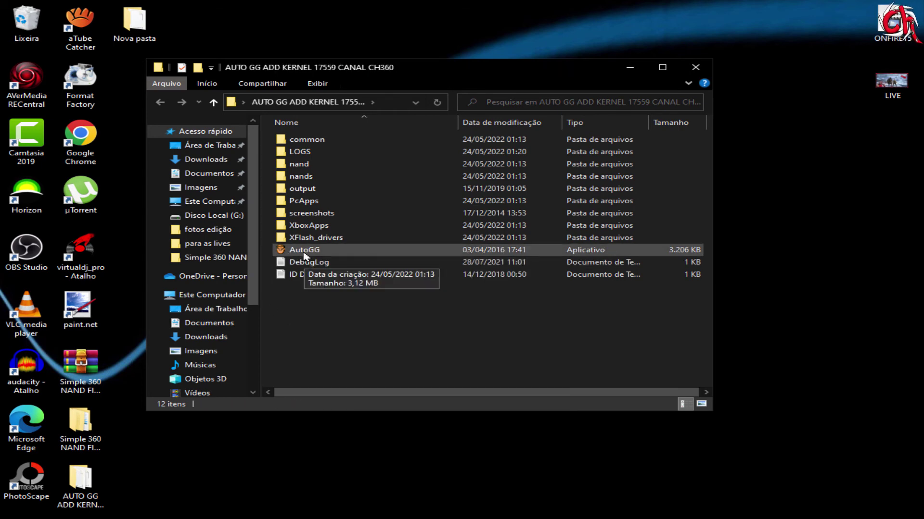
double_click(304, 251)
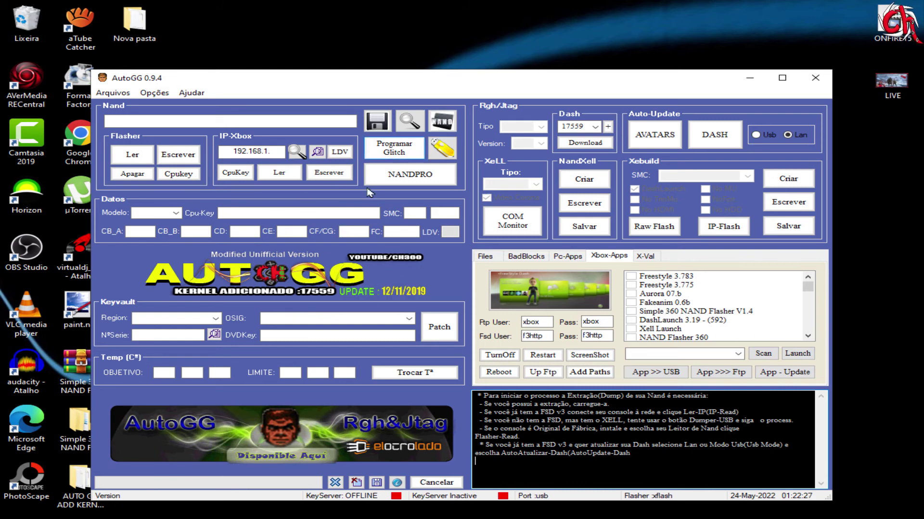
- Load flashdmp.bin from the desktop's Nova pasta folder as the NAND in AutoGG
click(442, 122)
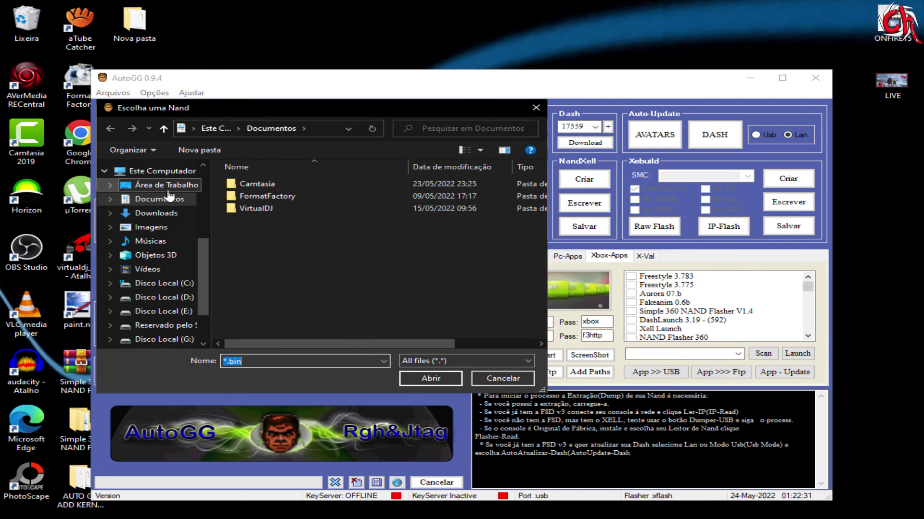
click(163, 186)
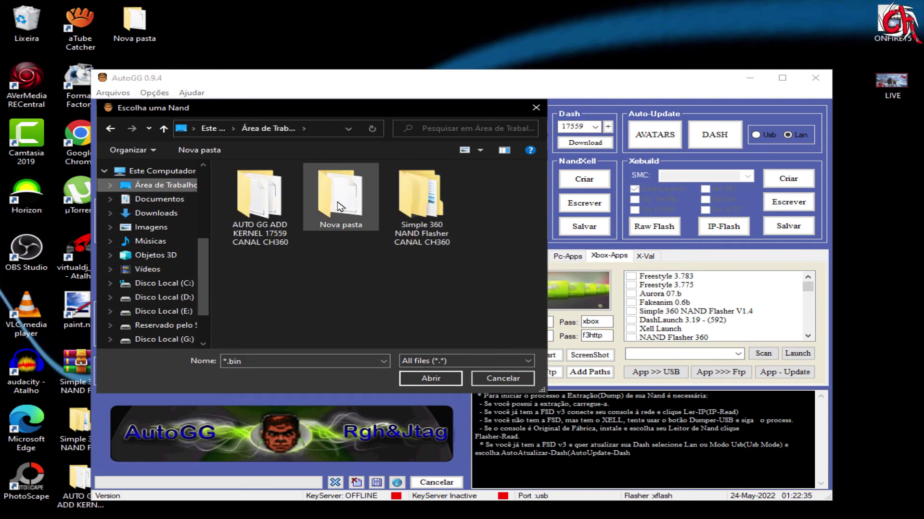
double_click(356, 208)
click(267, 187)
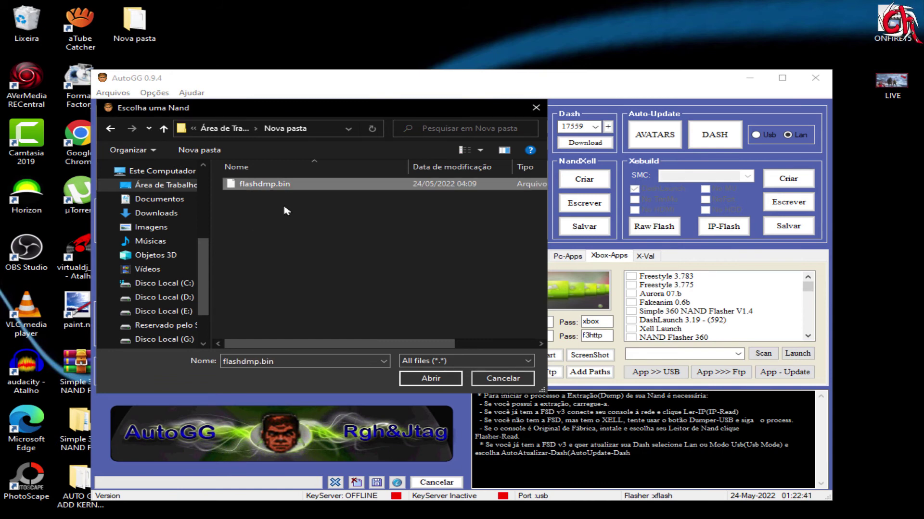
click(430, 379)
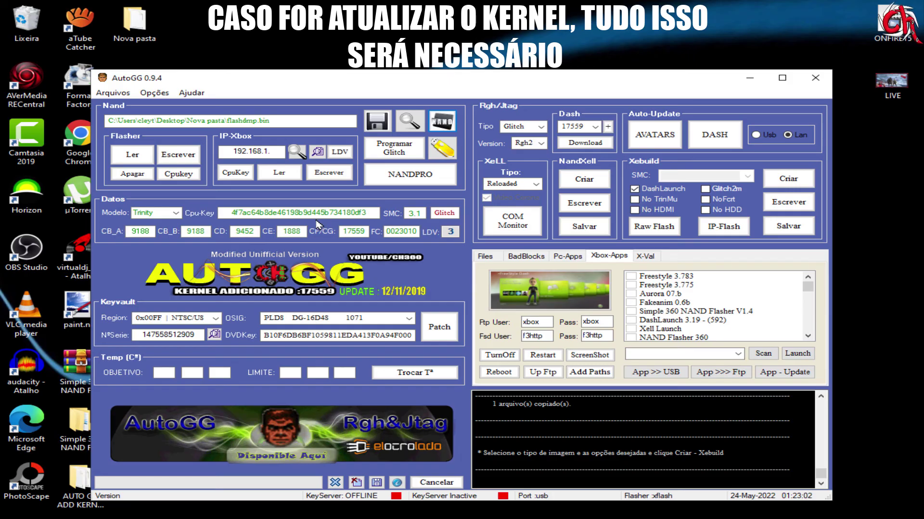
- Replace the Cpu-Key entry in AutoGG with the CPU key copied from the USB drive's cpukey text file
double_click(298, 212)
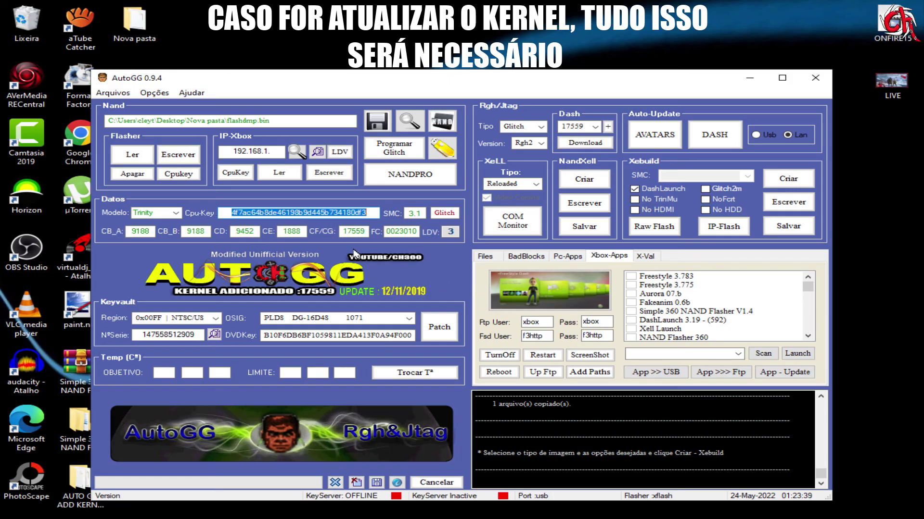
key(BackSpace)
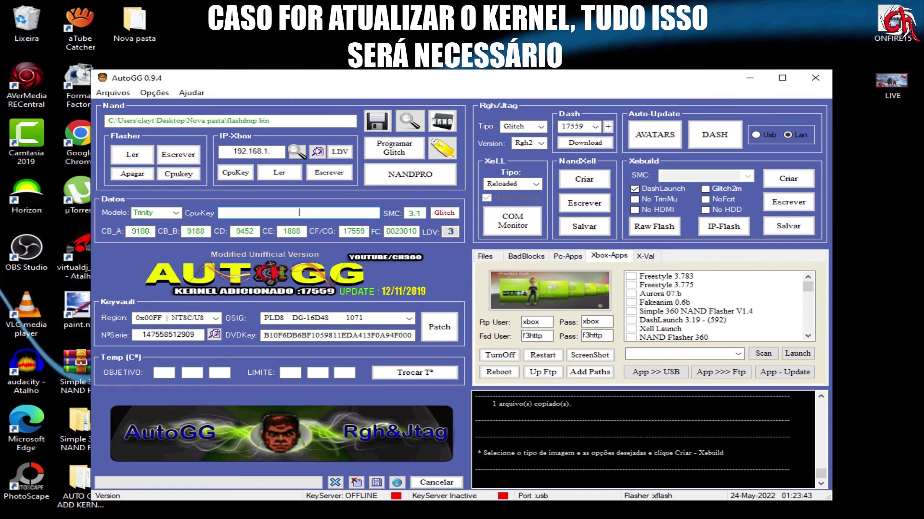
click(216, 496)
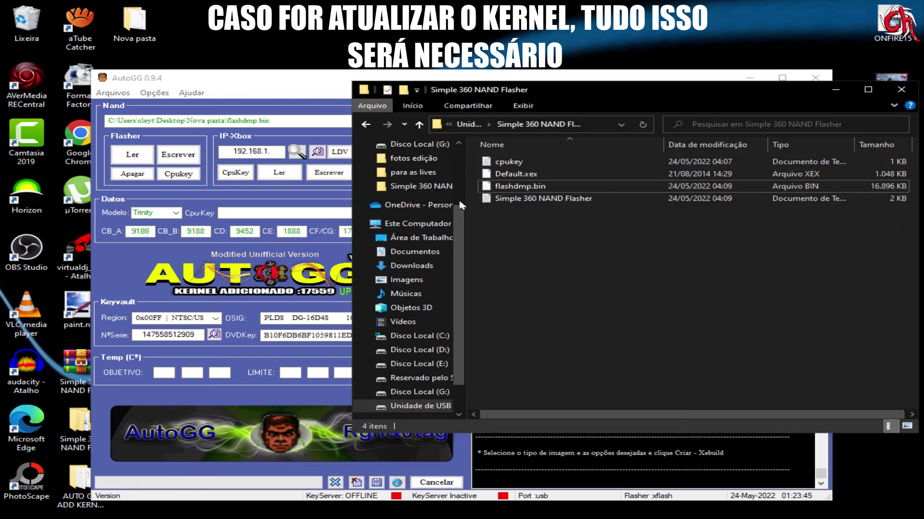
double_click(508, 164)
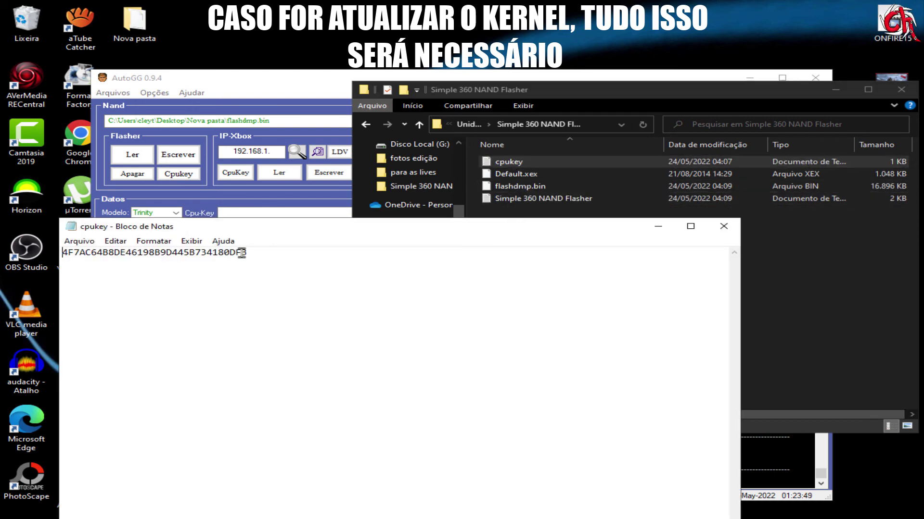
drag(247, 253, 61, 253)
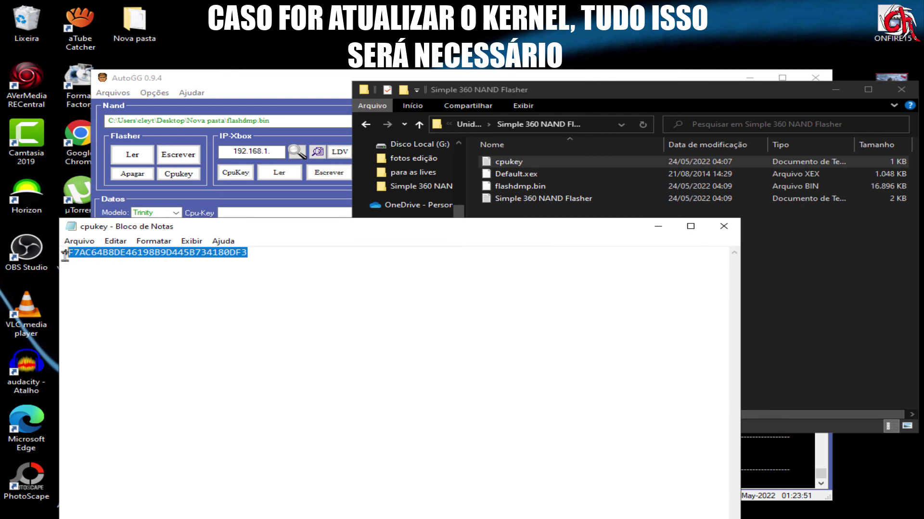
right_click(77, 253)
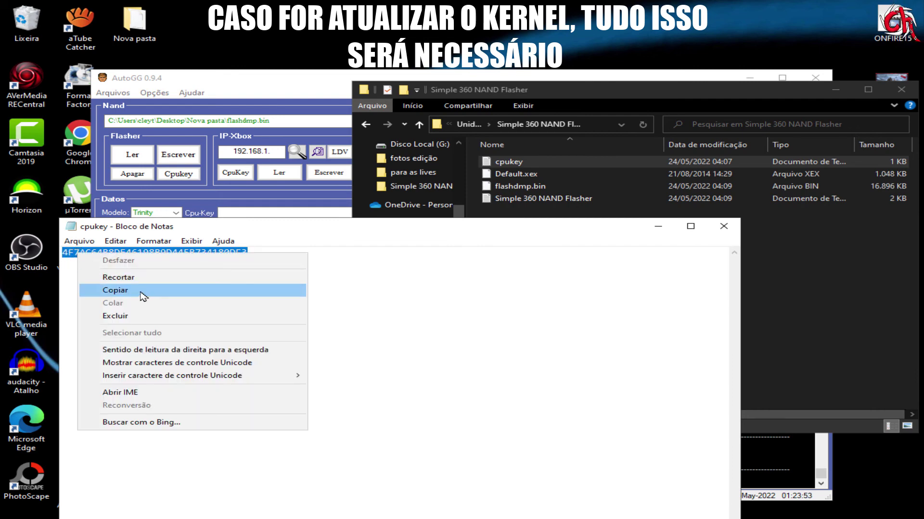
click(139, 291)
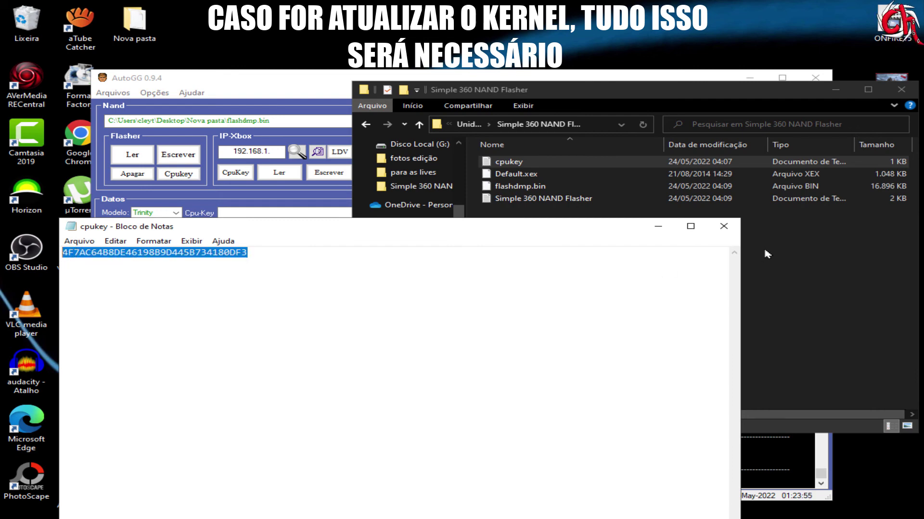
click(732, 231)
click(274, 214)
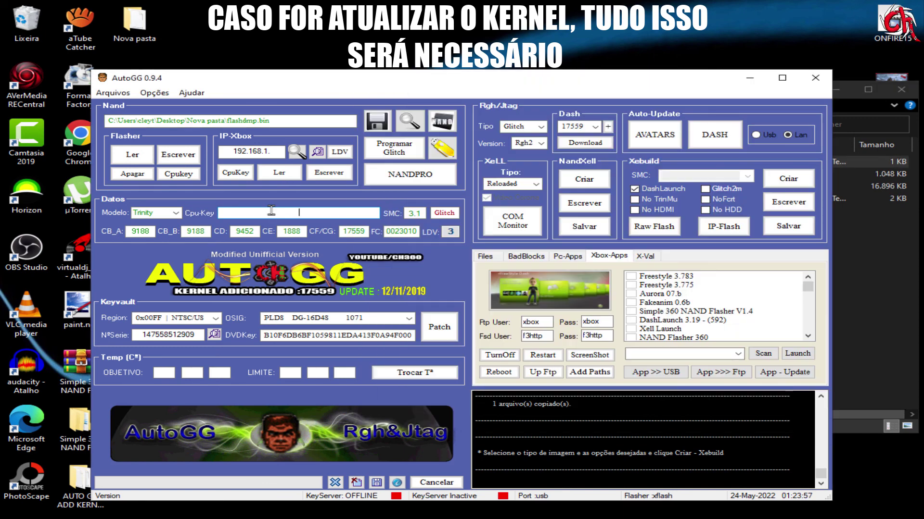
right_click(273, 212)
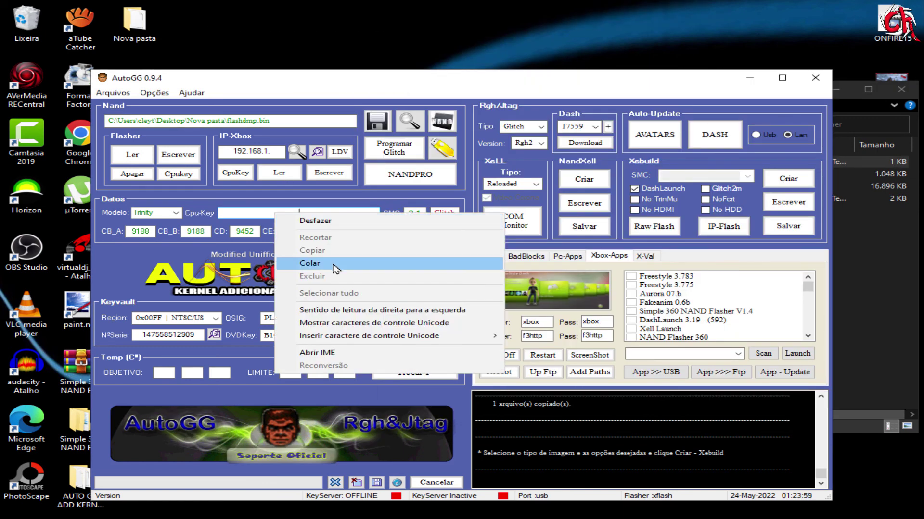
click(334, 265)
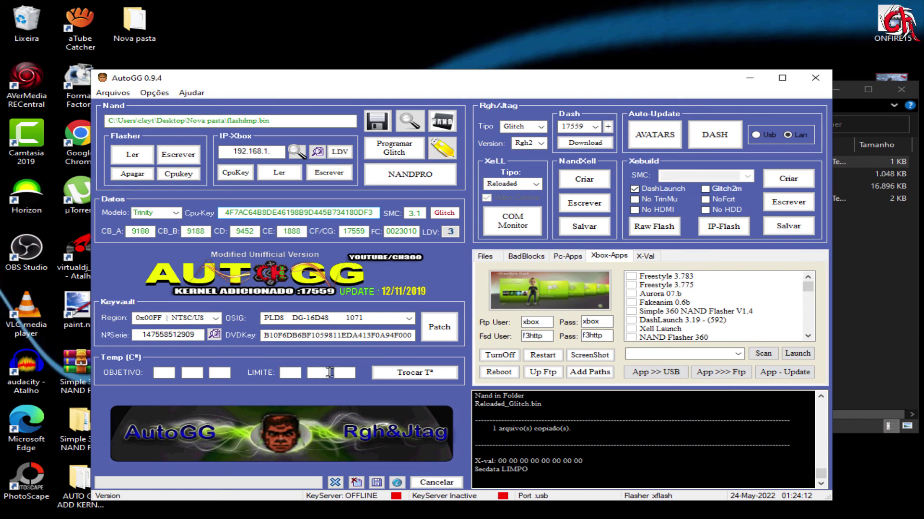
- Check the cpukey file in the USB folder once more, then close AutoGG and select the desktop's Nova pasta folder
click(197, 478)
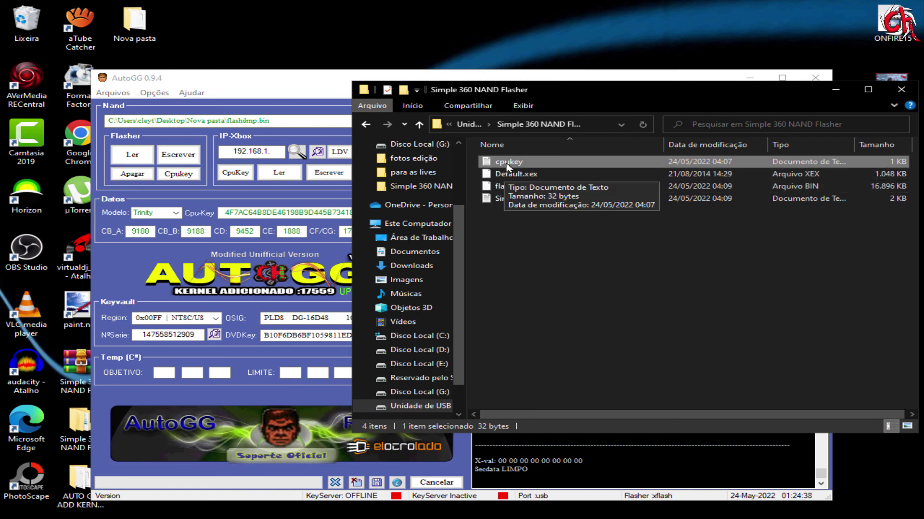
click(228, 306)
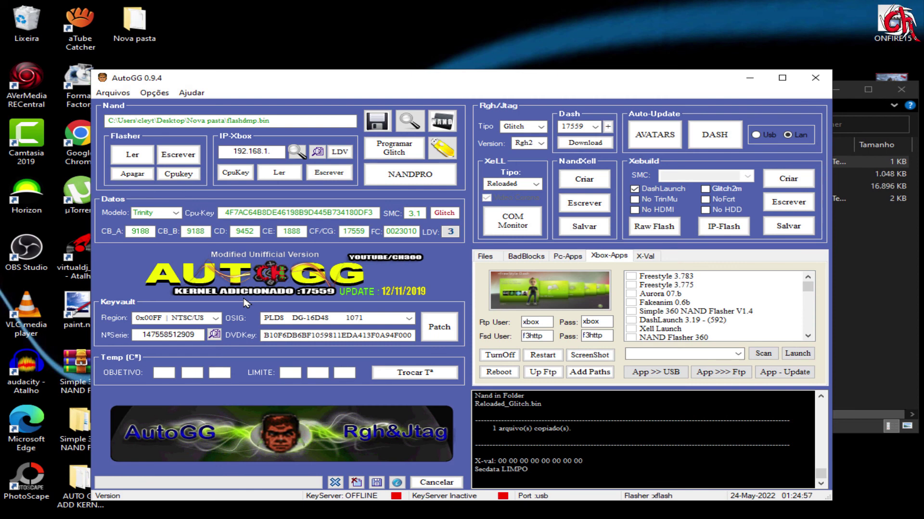
click(814, 78)
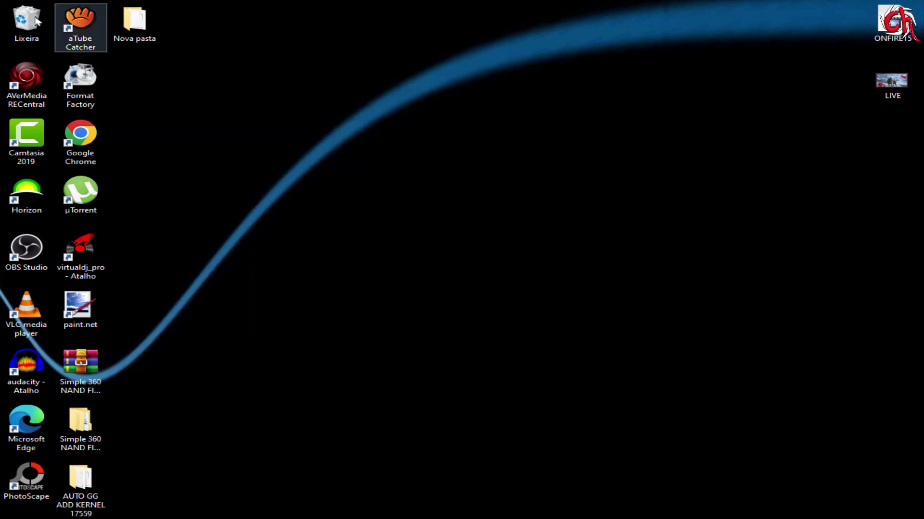
click(139, 30)
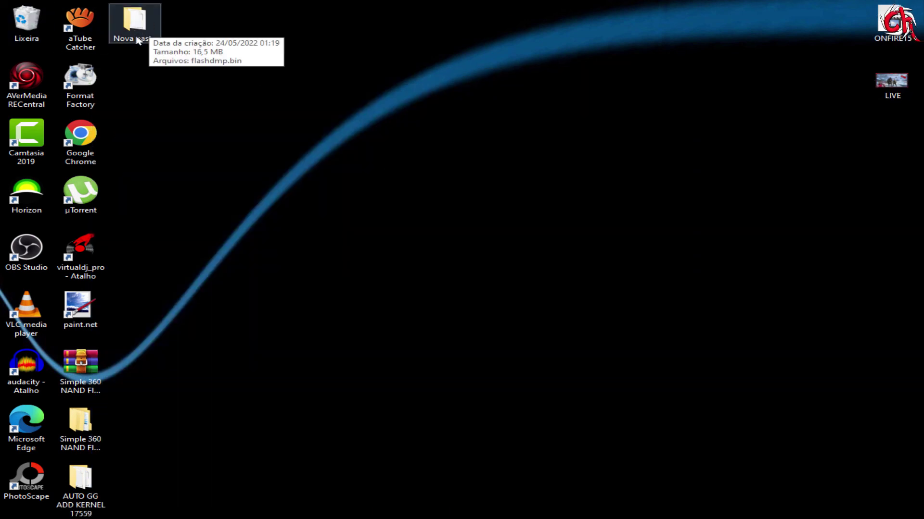